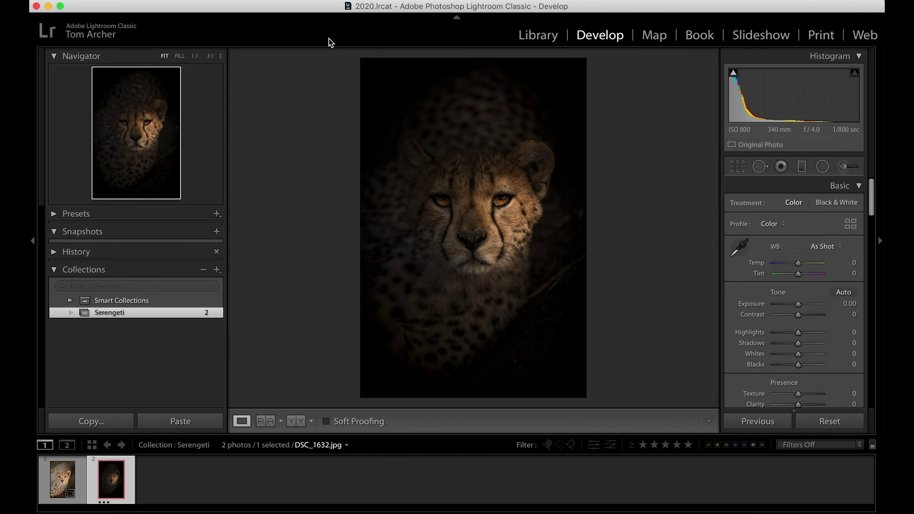
- Compare the finished DSC_1632.jpg with the original DSC_1632.nef, ending on the raw file
{"action": "key", "text": "Left"}
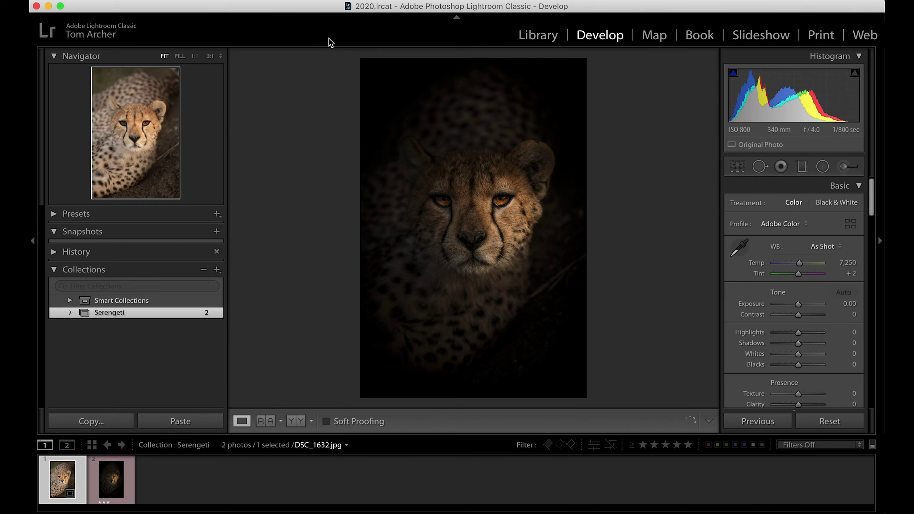
{"action": "key", "text": "Right"}
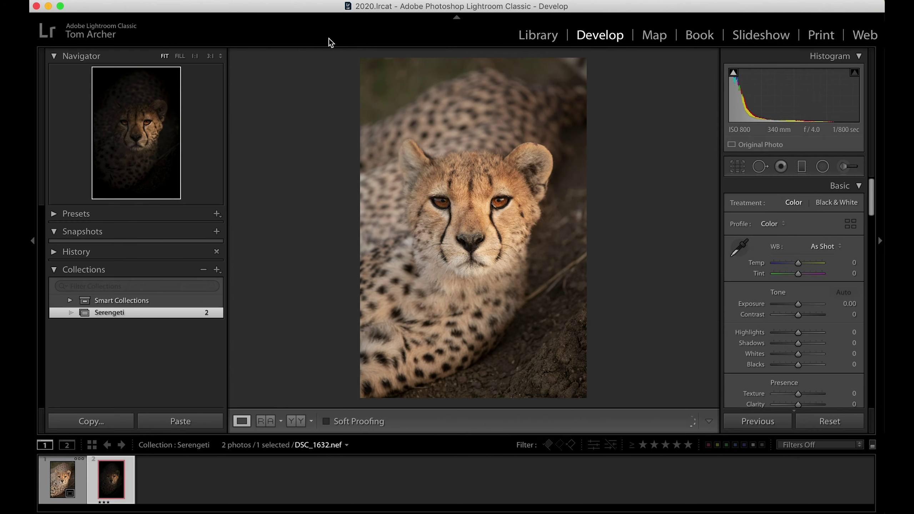
{"action": "key", "text": "Left"}
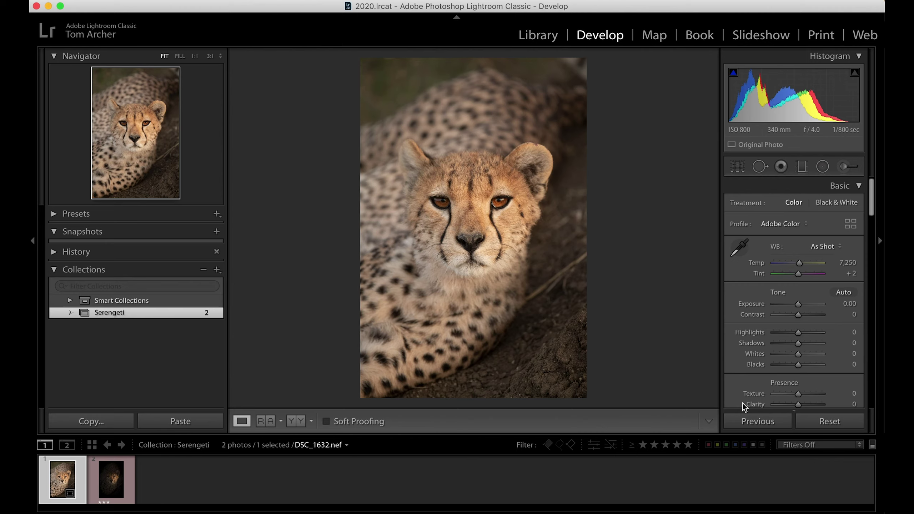
{"action": "key", "text": "Right"}
{"action": "key", "text": "Left"}
{"action": "key", "text": "Right"}
{"action": "key", "text": "Left"}
{"action": "key", "text": "z"}
{"action": "key", "text": "z"}
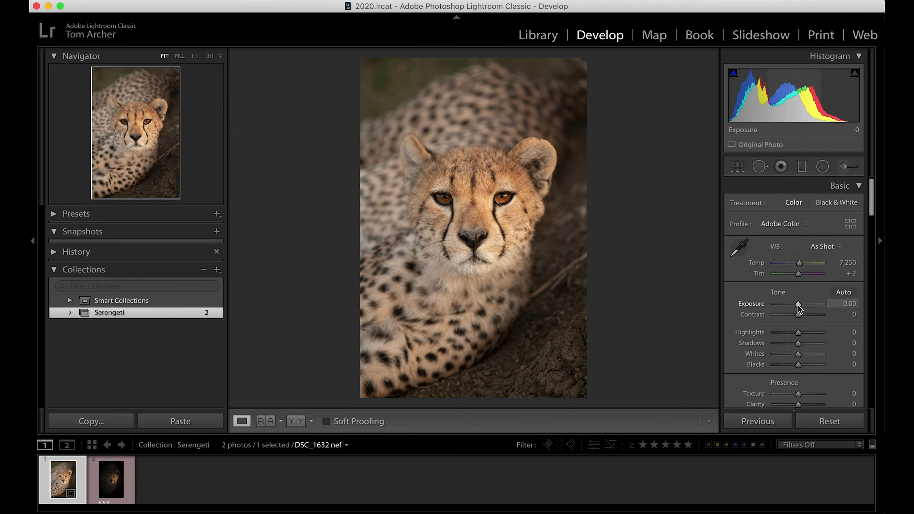
- Lower the raw photo's overall Exposure to −0.80
{"action": "left_click_drag", "start_coordinate": [798, 305], "coordinate": [796, 305]}
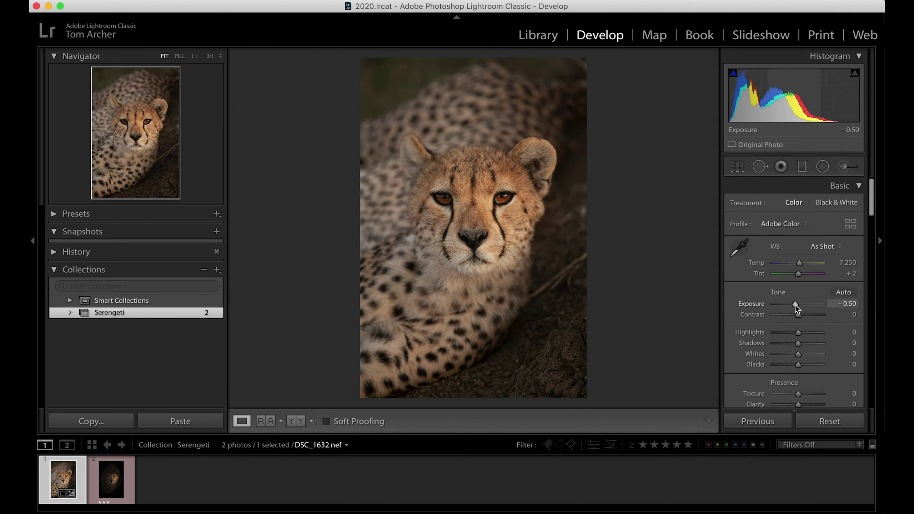
{"action": "key", "text": "Down"}
{"action": "key", "text": "Down"}
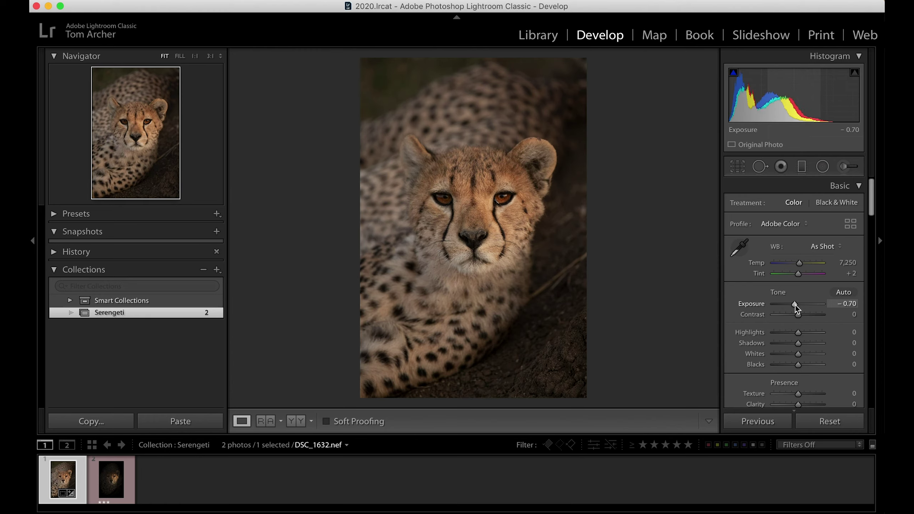
{"action": "key", "text": "Down"}
- Darken the photo's edges with a Highlight Priority post-crop vignette, setting its Amount to −68
{"action": "scroll", "coordinate": [796, 321], "scroll_direction": "down", "scroll_amount": 10}
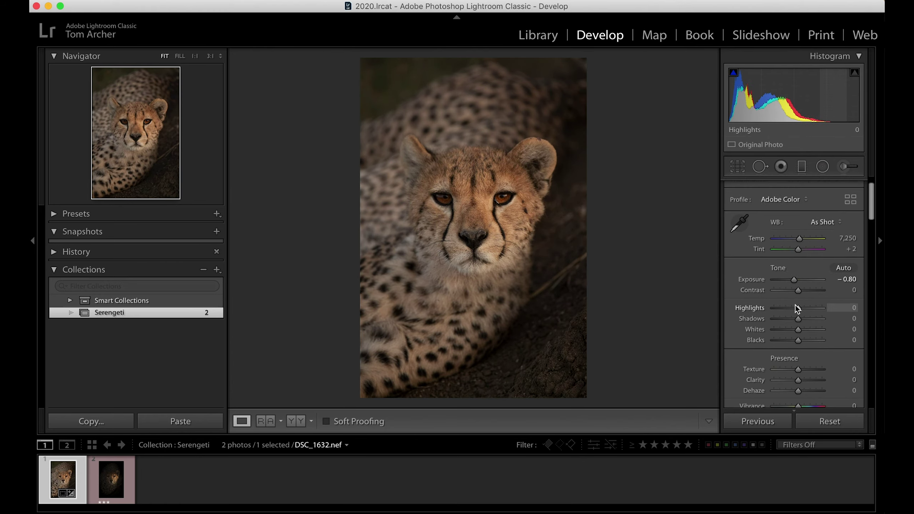
{"action": "scroll", "coordinate": [799, 341], "scroll_direction": "down", "scroll_amount": 8}
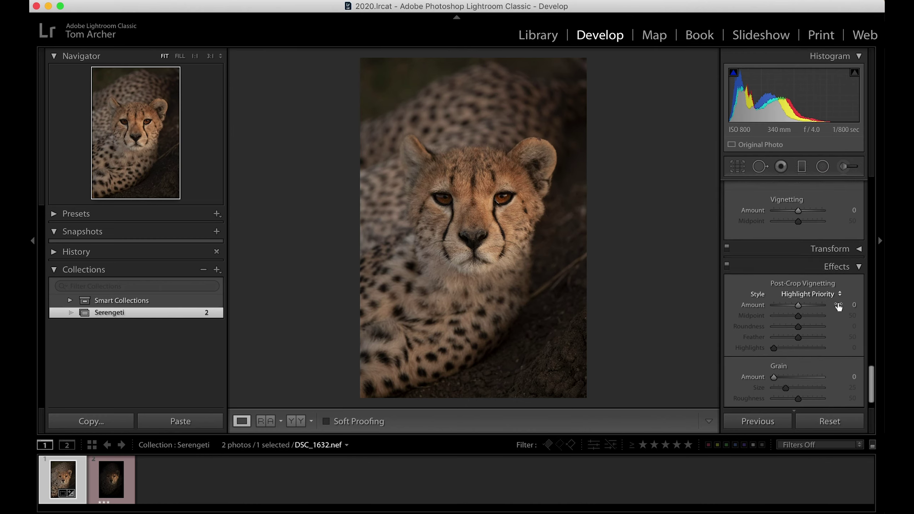
{"action": "scroll", "coordinate": [824, 325], "scroll_direction": "up", "scroll_amount": 2}
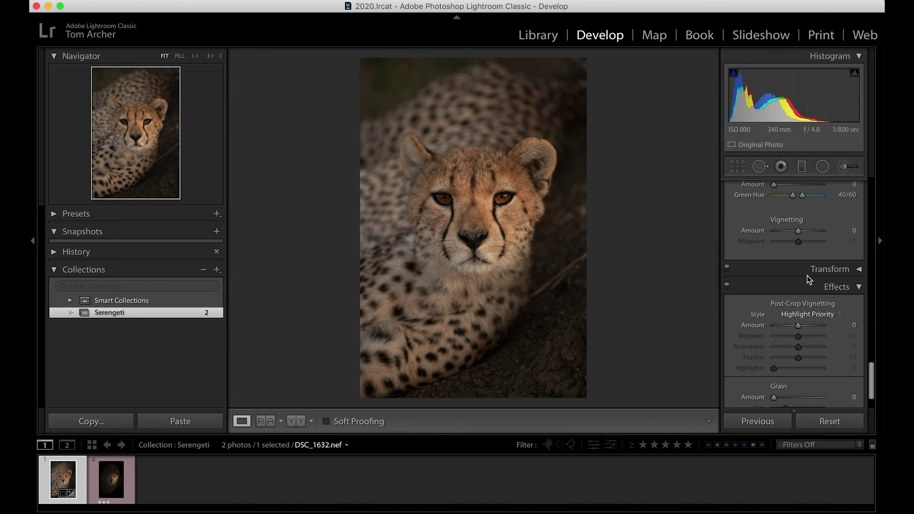
{"action": "left_click_drag", "start_coordinate": [799, 325], "coordinate": [788, 327]}
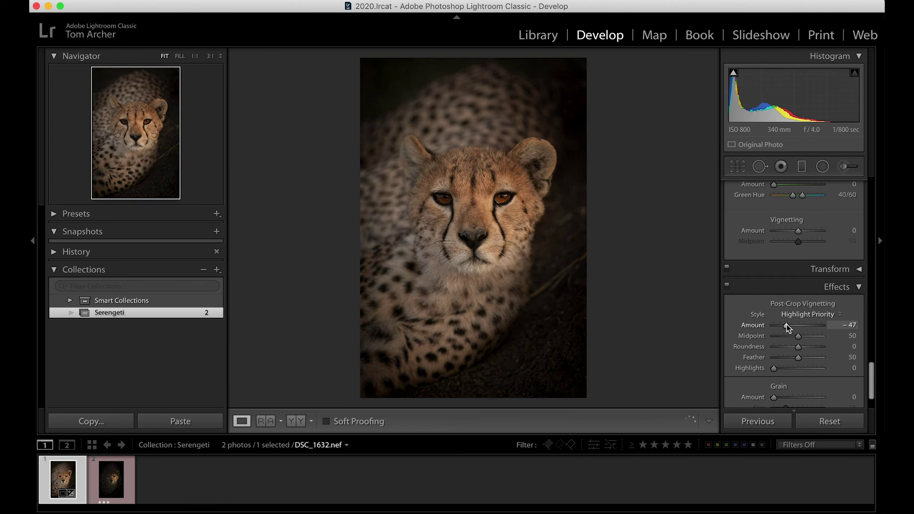
{"action": "left_click_drag", "start_coordinate": [788, 326], "coordinate": [782, 325]}
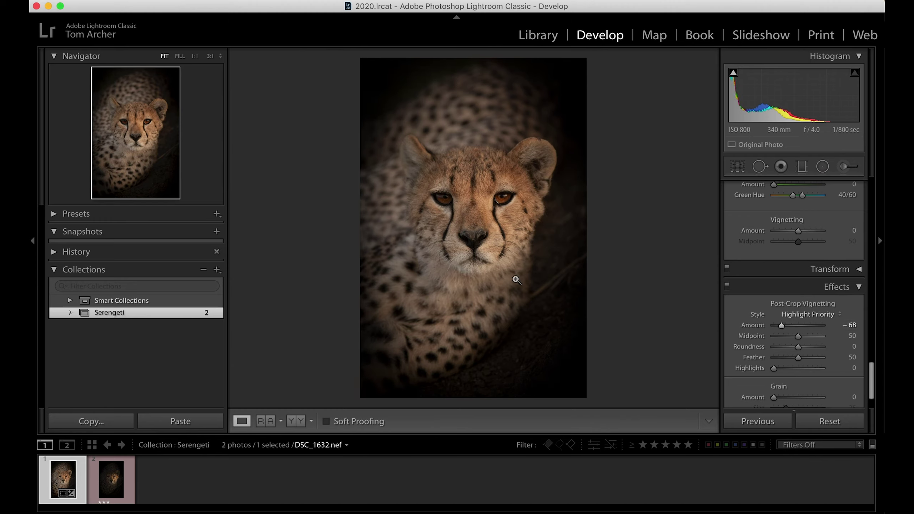
- Add lens-correction vignetting with Amount −38 and Midpoint 0
{"action": "scroll", "coordinate": [774, 359], "scroll_direction": "up", "scroll_amount": 1}
{"action": "scroll", "coordinate": [775, 359], "scroll_direction": "down", "scroll_amount": 1}
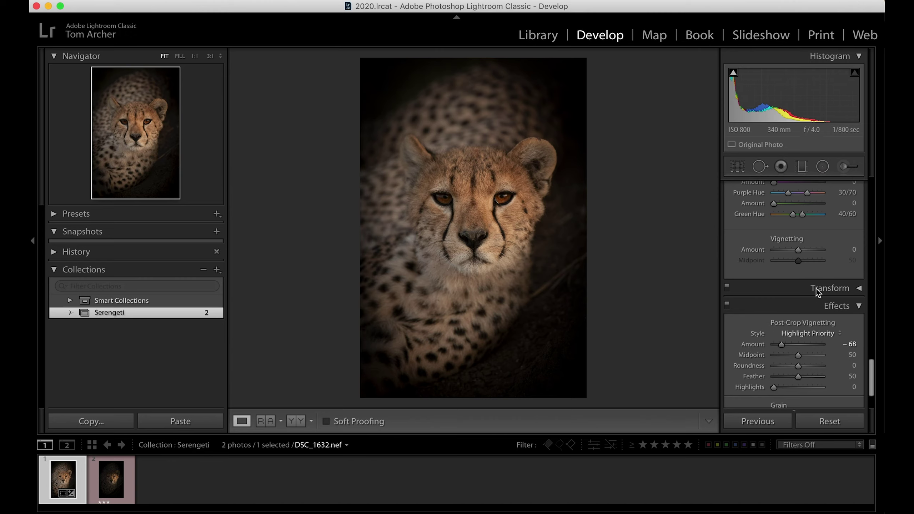
{"action": "left_click_drag", "start_coordinate": [798, 250], "coordinate": [764, 261]}
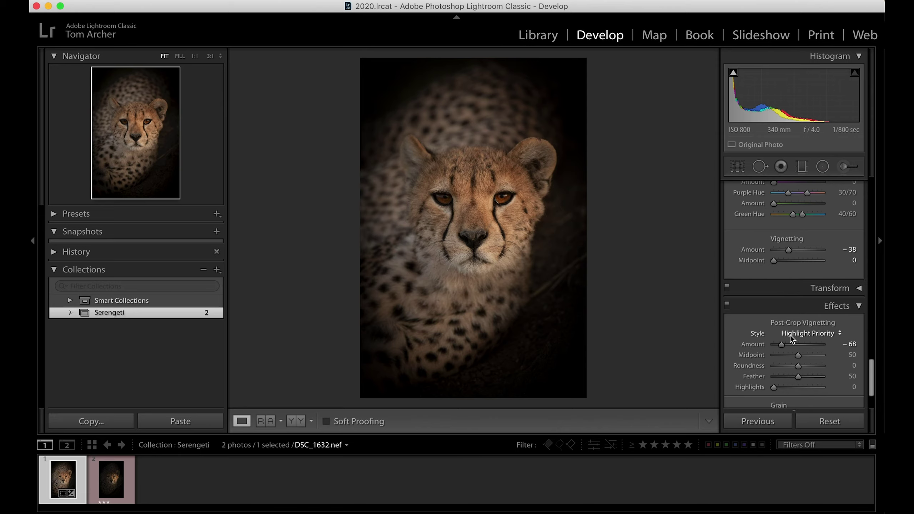
- Draw a tall radial filter over the right half of the cheetah's face and neck, and reset its Saturation to 0
{"action": "scroll", "coordinate": [791, 336], "scroll_direction": "up", "scroll_amount": 20}
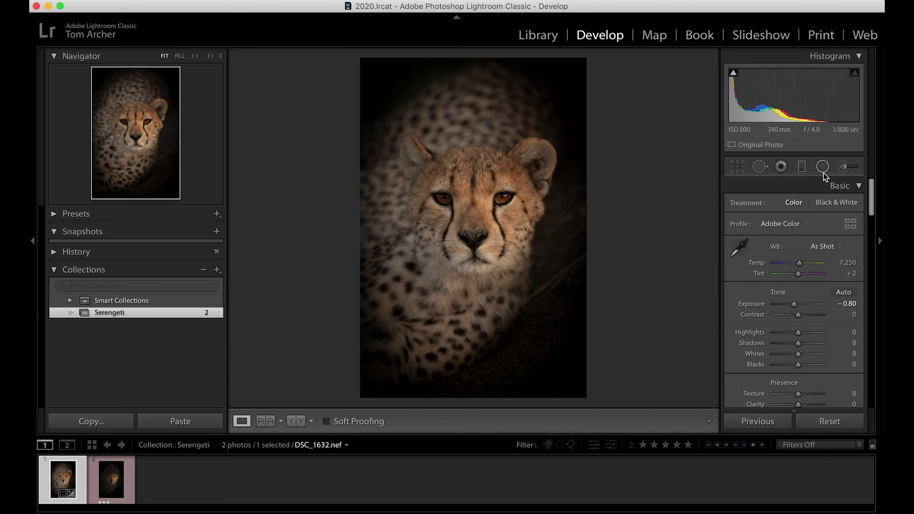
{"action": "left_click", "coordinate": [839, 171]}
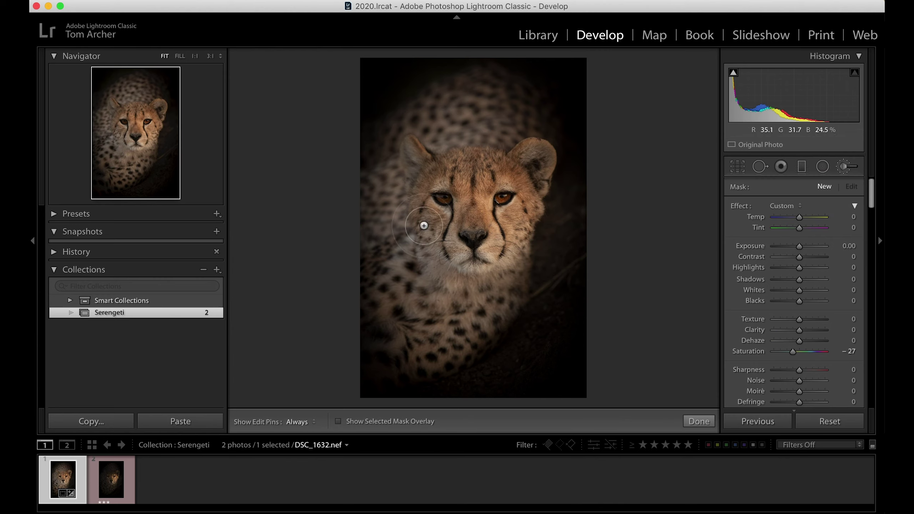
{"action": "left_click", "coordinate": [822, 169]}
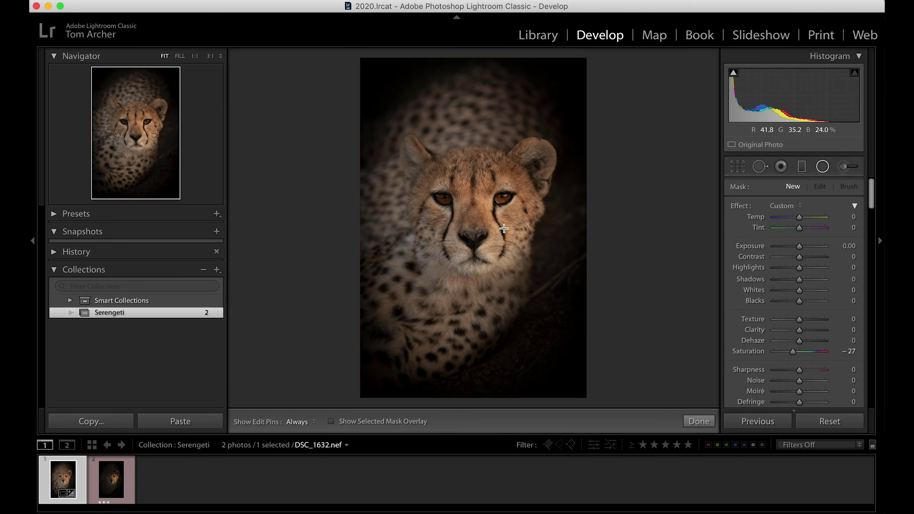
{"action": "left_click_drag", "start_coordinate": [503, 224], "coordinate": [566, 347]}
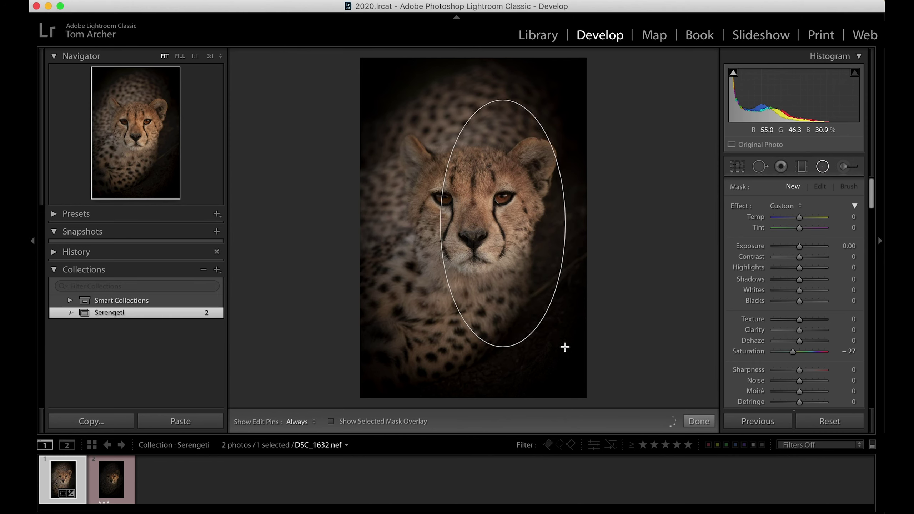
{"action": "double_click", "coordinate": [751, 352]}
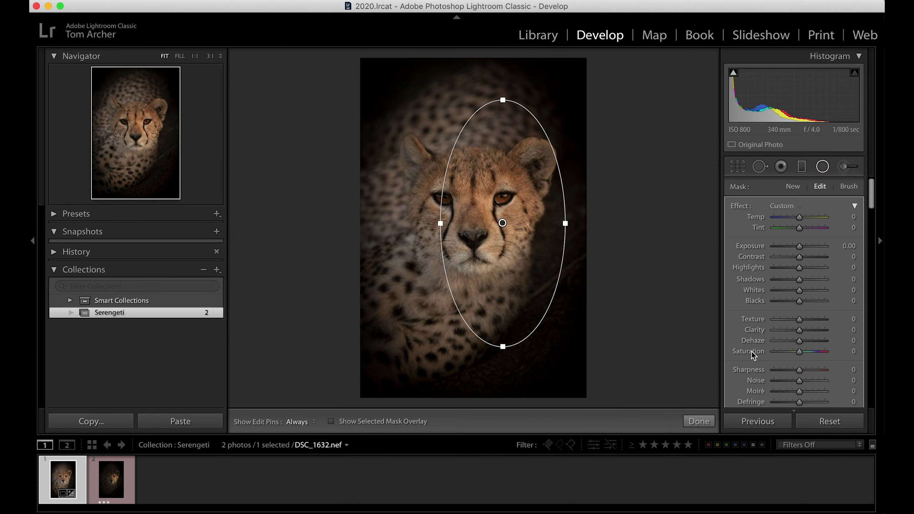
- Set the radial filter's Highlights to −100 and lower its Exposure to darken everything outside the ellipse
{"action": "scroll", "coordinate": [787, 340], "scroll_direction": "down", "scroll_amount": 5}
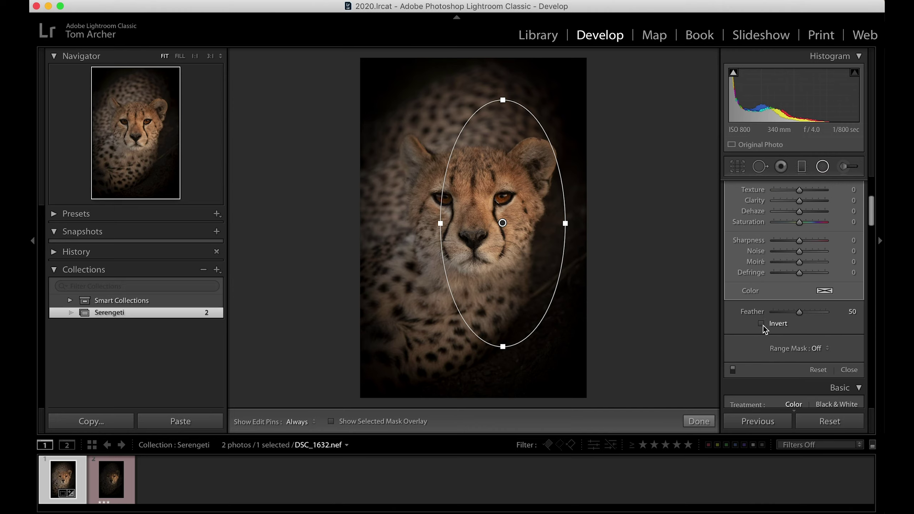
{"action": "scroll", "coordinate": [763, 326], "scroll_direction": "up", "scroll_amount": 4}
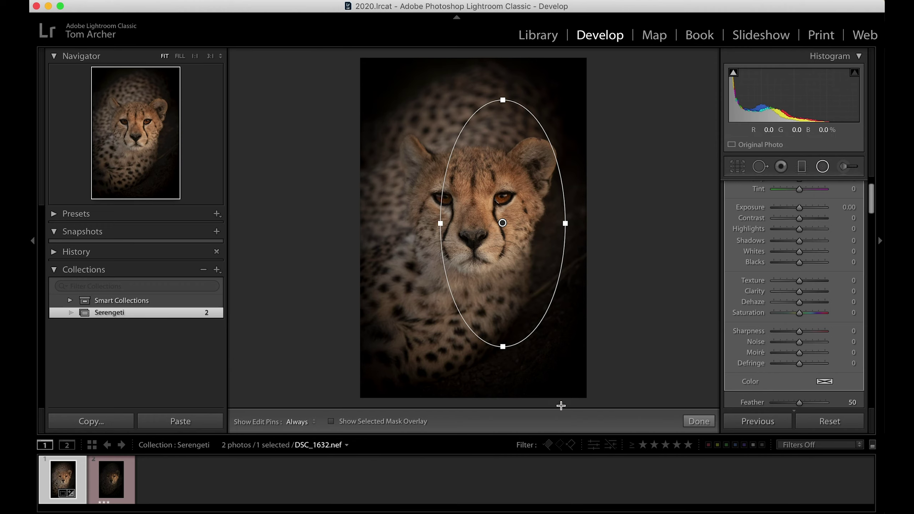
{"action": "scroll", "coordinate": [857, 303], "scroll_direction": "up", "scroll_amount": 2}
{"action": "scroll", "coordinate": [857, 304], "scroll_direction": "down", "scroll_amount": 1}
{"action": "left_click_drag", "start_coordinate": [800, 267], "coordinate": [708, 263]}
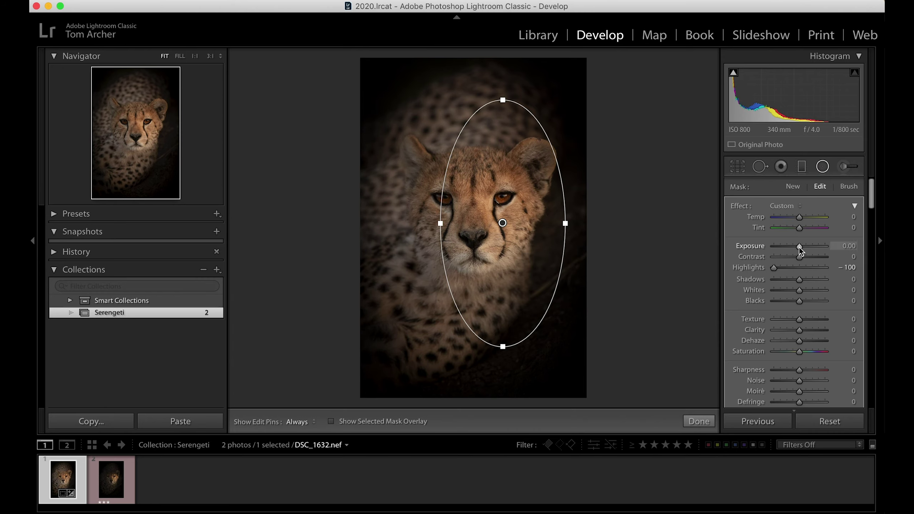
{"action": "left_click_drag", "start_coordinate": [800, 248], "coordinate": [793, 248]}
- Set the radial filter's Feather to 70 and close the filter
{"action": "scroll", "coordinate": [813, 301], "scroll_direction": "down", "scroll_amount": 4}
{"action": "scroll", "coordinate": [812, 302], "scroll_direction": "down", "scroll_amount": 2}
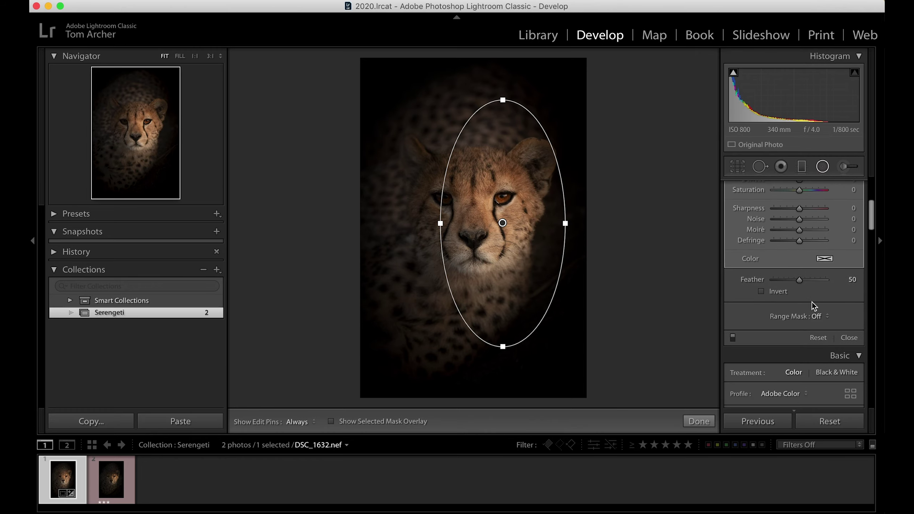
{"action": "left_click_drag", "start_coordinate": [830, 280], "coordinate": [806, 283]}
{"action": "left_click_drag", "start_coordinate": [810, 283], "coordinate": [813, 284]}
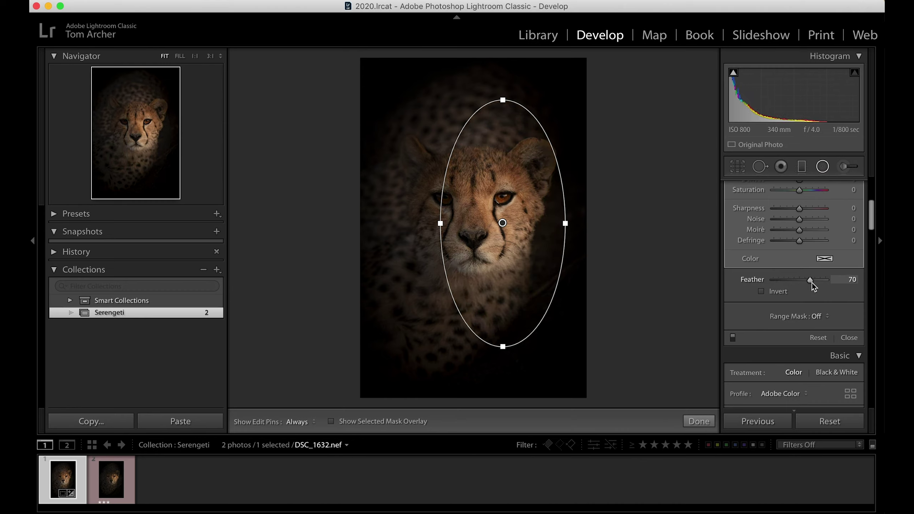
{"action": "key", "text": "shift+m"}
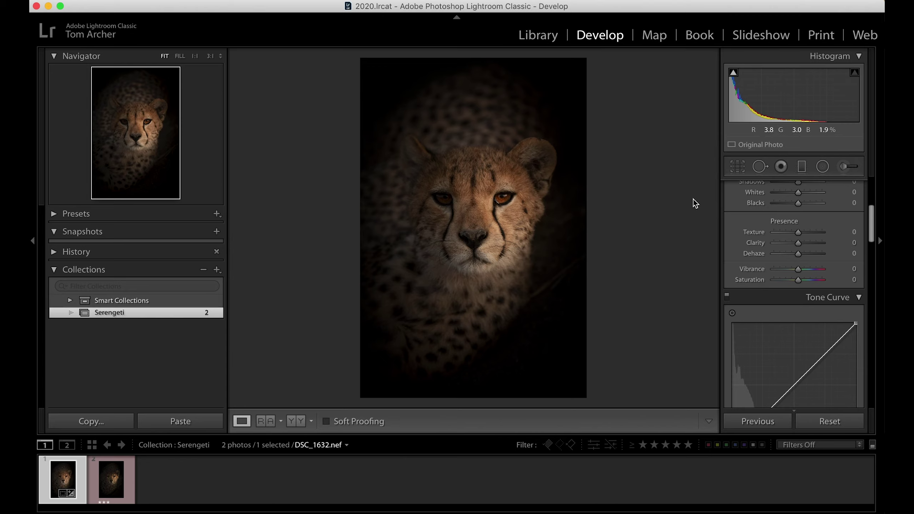
- Set up a new adjustment brush with Saturation reset to 0, Highlights −45 and Exposure −0.20
{"action": "left_click", "coordinate": [844, 170]}
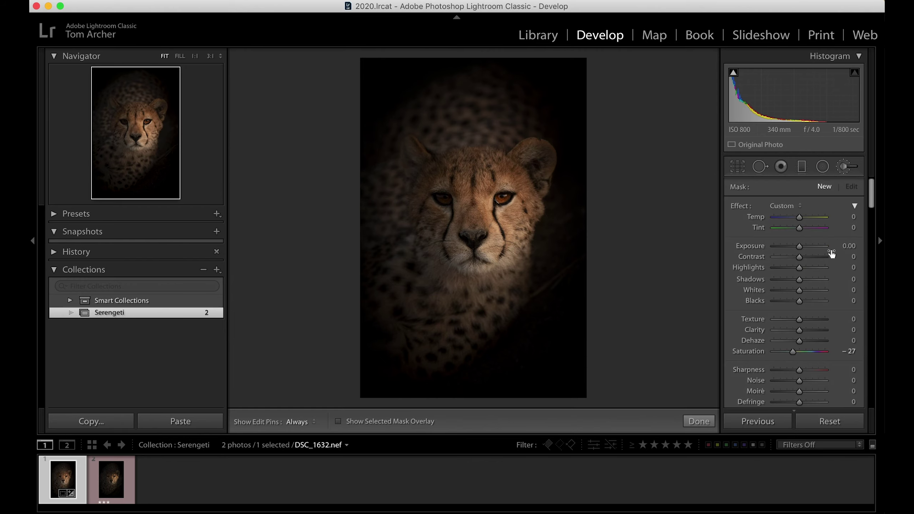
{"action": "scroll", "coordinate": [816, 295], "scroll_direction": "down", "scroll_amount": 1}
{"action": "double_click", "coordinate": [751, 312]}
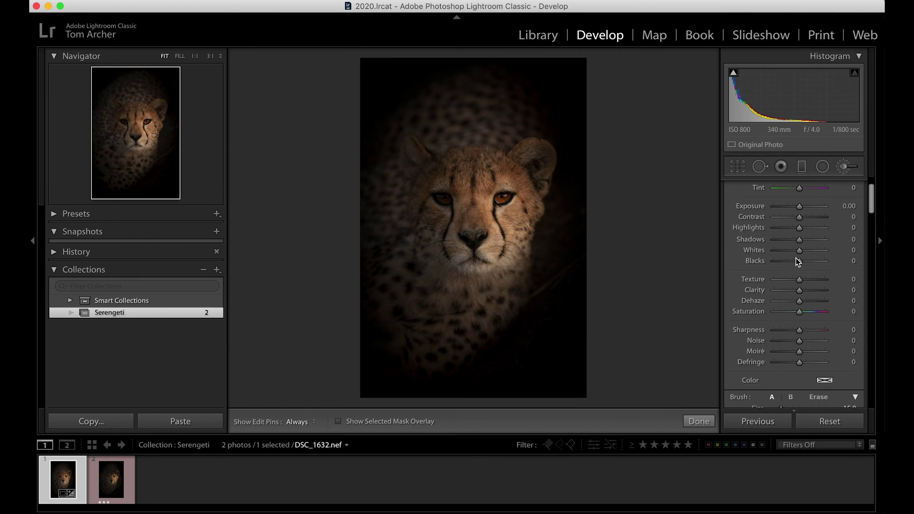
{"action": "left_click_drag", "start_coordinate": [800, 229], "coordinate": [790, 228]}
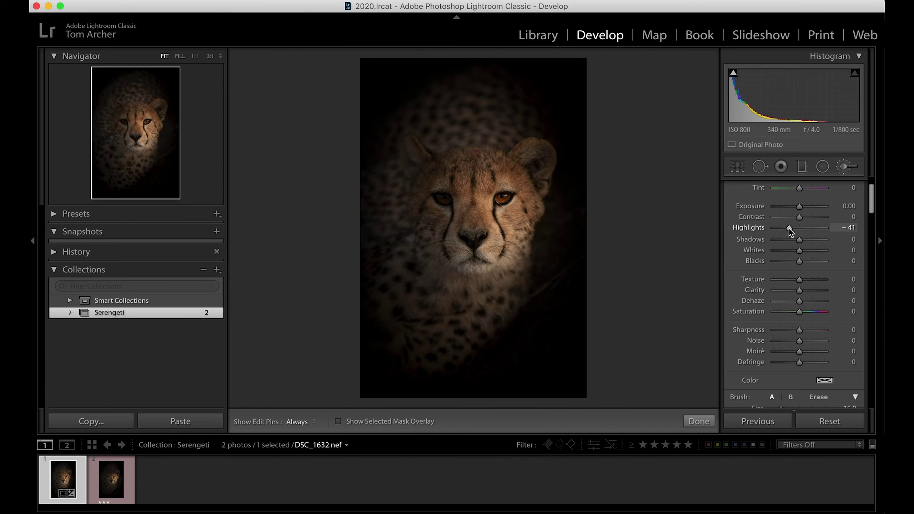
{"action": "left_click", "coordinate": [848, 206]}
{"action": "type", "text": "-0.2"}
{"action": "key", "text": "Return"}
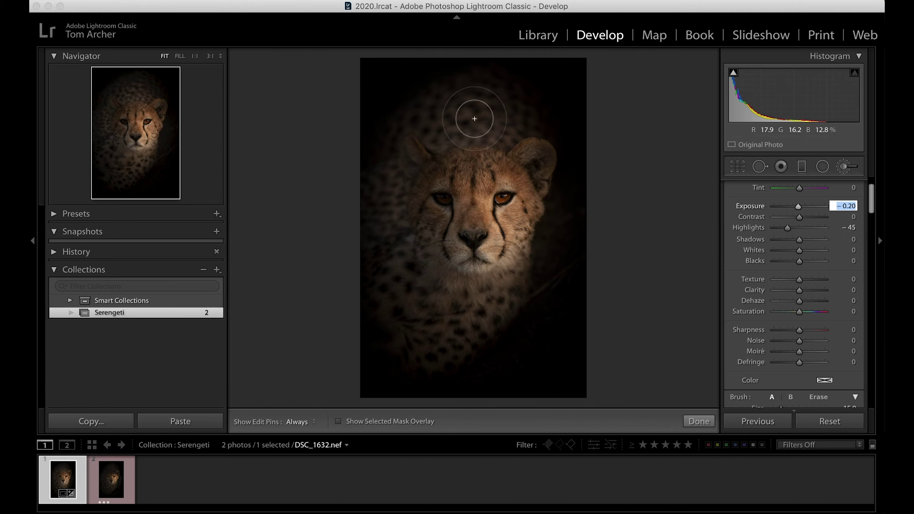
- Paint the darkening brush over the cheetah's body behind the head, checking the area with the edit pins hidden and shown
{"action": "key", "text": "h"}
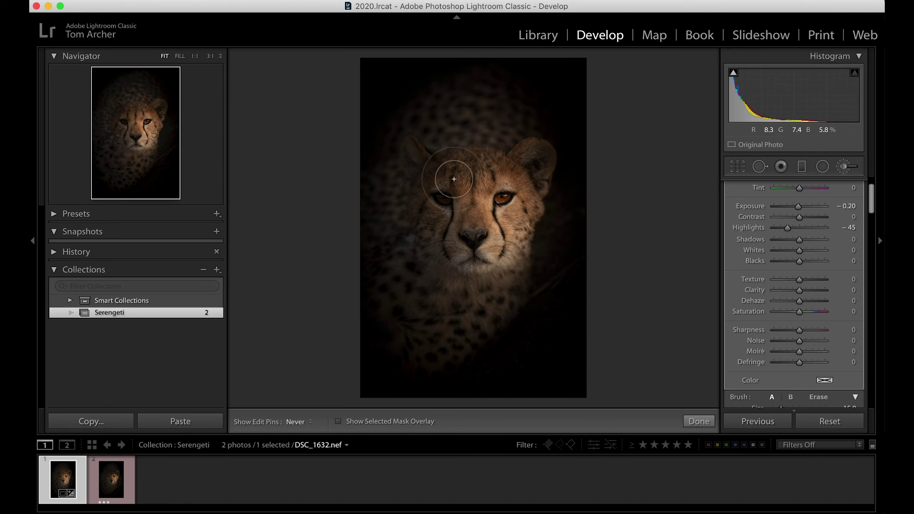
{"action": "key", "text": "h"}
{"action": "left_click", "coordinate": [507, 124]}
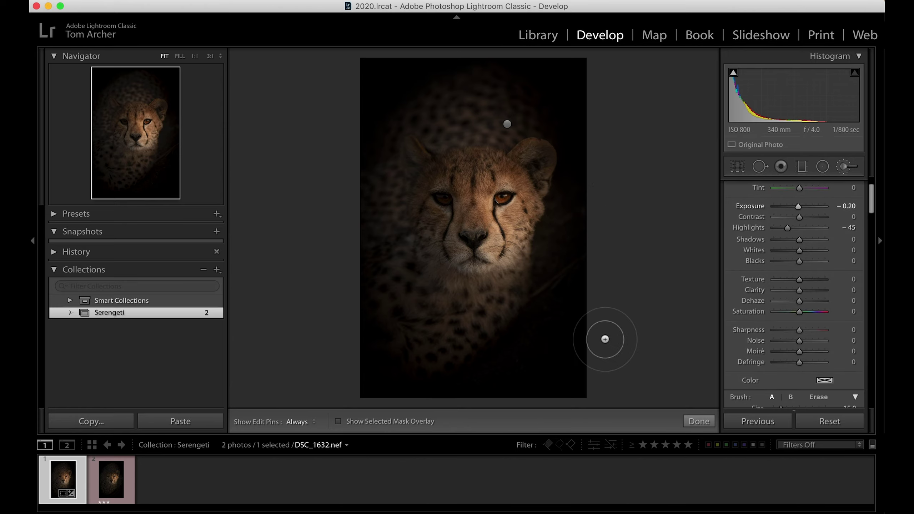
- Try setting the Highlights of the brushed area behind the head to −100
{"action": "left_click", "coordinate": [507, 125]}
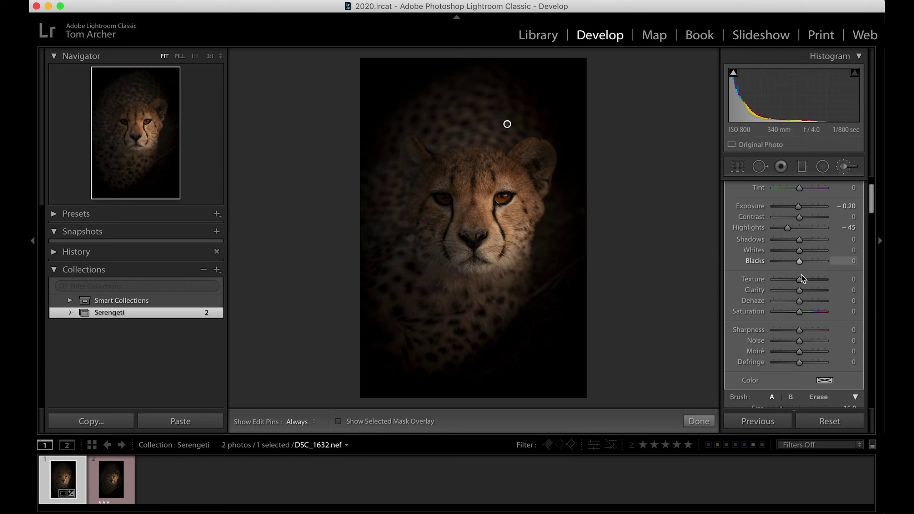
{"action": "left_click_drag", "start_coordinate": [787, 226], "coordinate": [750, 226]}
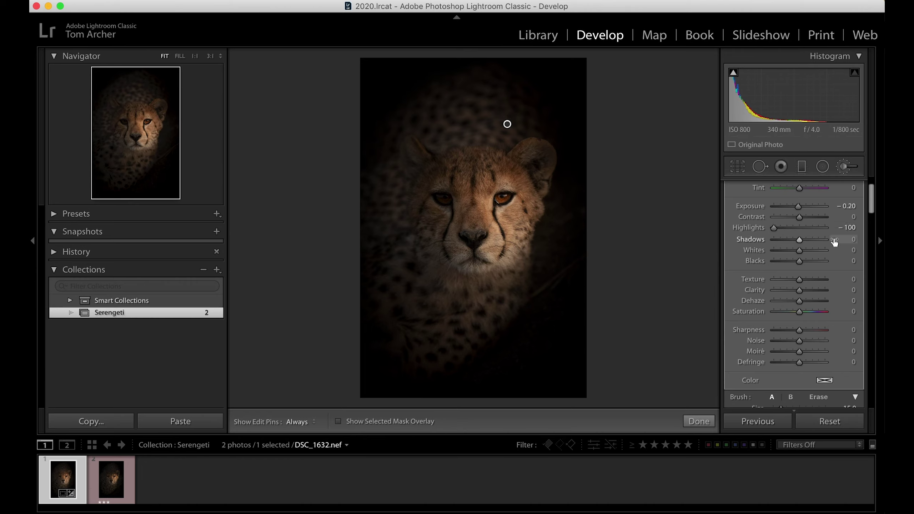
{"action": "key", "text": "super+z"}
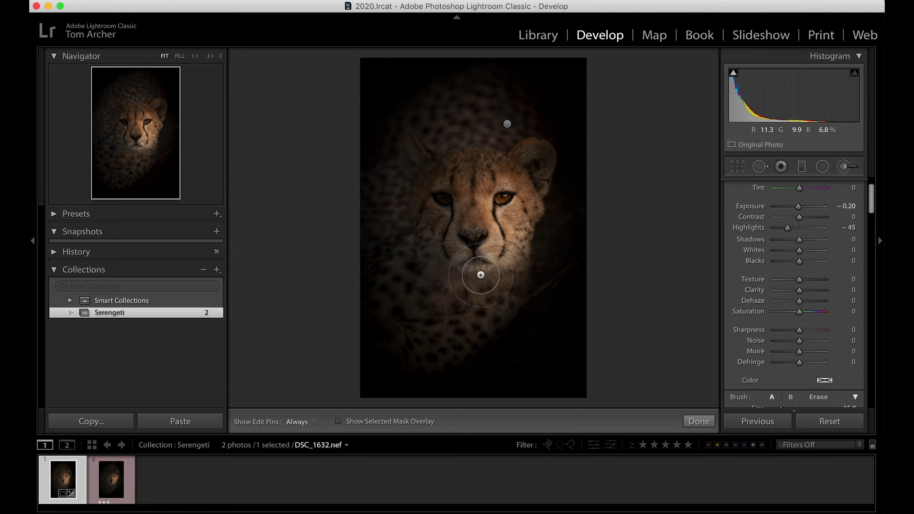
- Draw a large tilted radial filter across the photo's left edge, with Exposure −0.20 and Highlights −45
{"action": "left_click", "coordinate": [802, 167]}
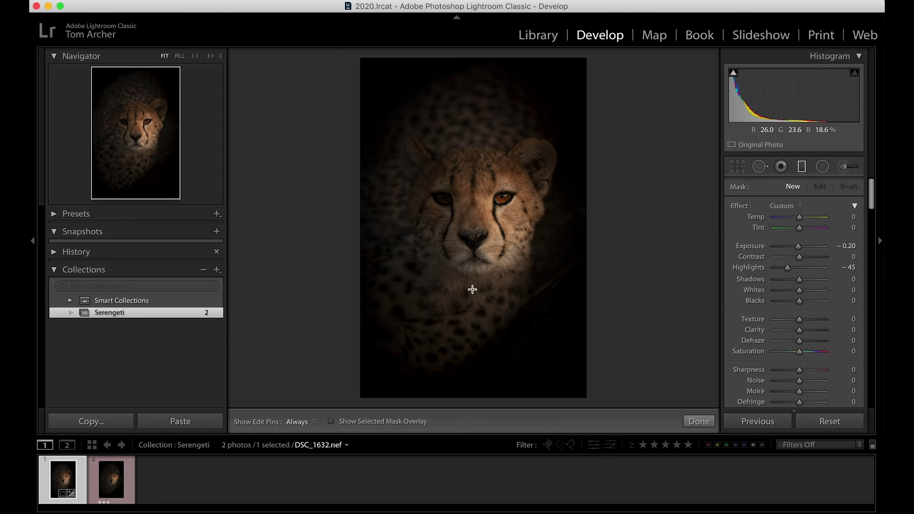
{"action": "left_click", "coordinate": [822, 168]}
{"action": "left_click_drag", "start_coordinate": [367, 244], "coordinate": [450, 465]}
{"action": "left_click_drag", "start_coordinate": [414, 374], "coordinate": [418, 314]}
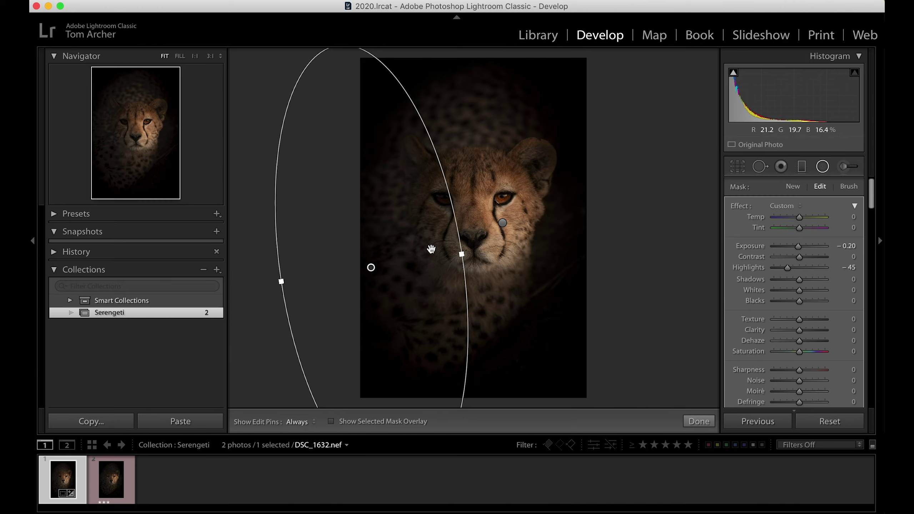
- Set the left-edge radial filter's Highlights to −97 and Exposure to −0.70, then compare the edited photo with the original
{"action": "left_click", "coordinate": [775, 268]}
{"action": "left_click", "coordinate": [845, 246]}
{"action": "type", "text": "-0.5"}
{"action": "key", "text": "Return"}
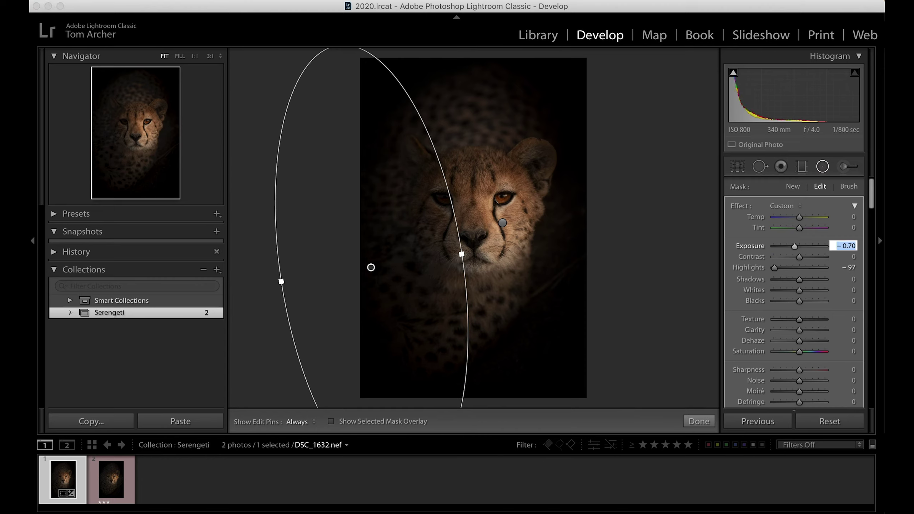
{"action": "key", "text": "shift+m"}
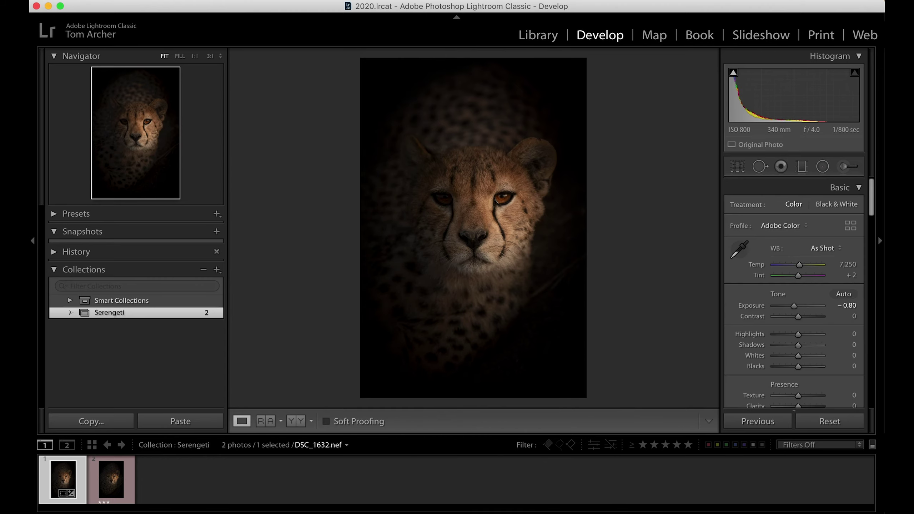
{"action": "key", "text": "backslash"}
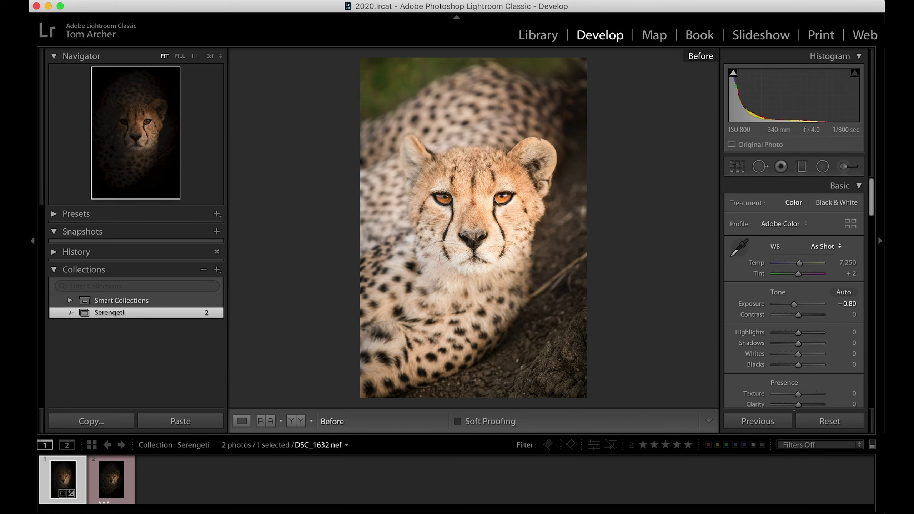
{"action": "key", "text": "backslash"}
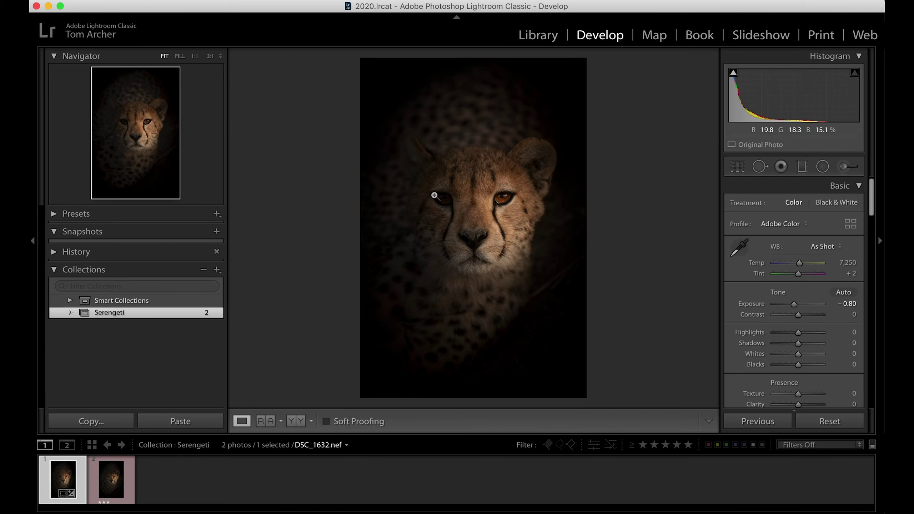
- Draw an oval radial filter around the cheetah's left-hand eye, with Highlights reset to 0 and Exposure raised to 1.02
{"action": "left_click", "coordinate": [483, 204]}
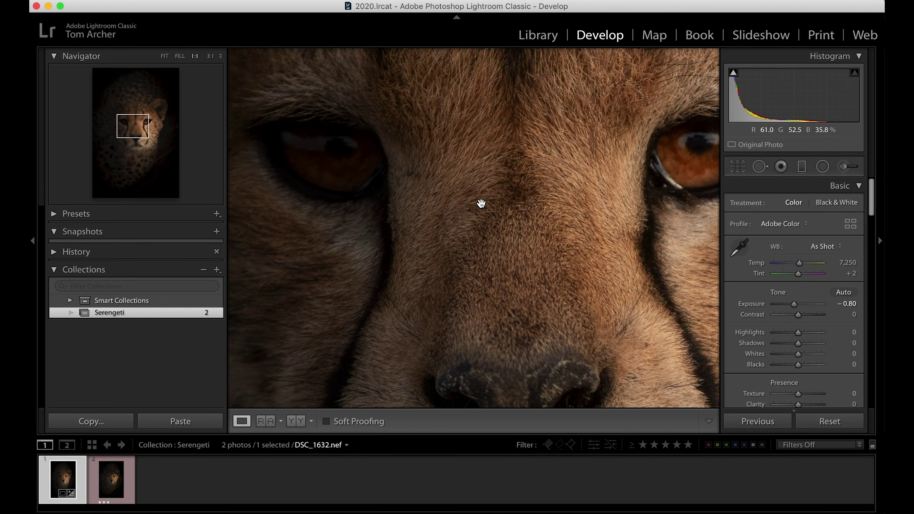
{"action": "left_click", "coordinate": [822, 168]}
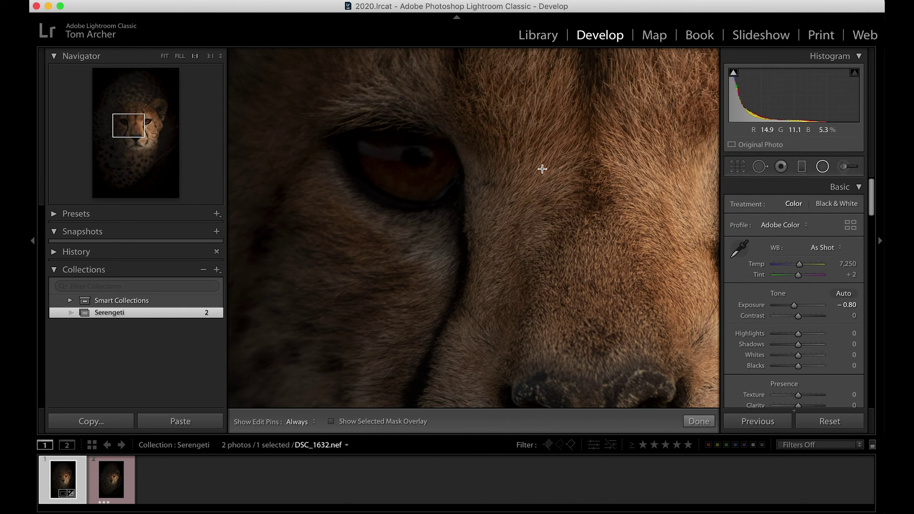
{"action": "left_click_drag", "start_coordinate": [460, 193], "coordinate": [471, 206]}
{"action": "left_click_drag", "start_coordinate": [410, 149], "coordinate": [414, 163]}
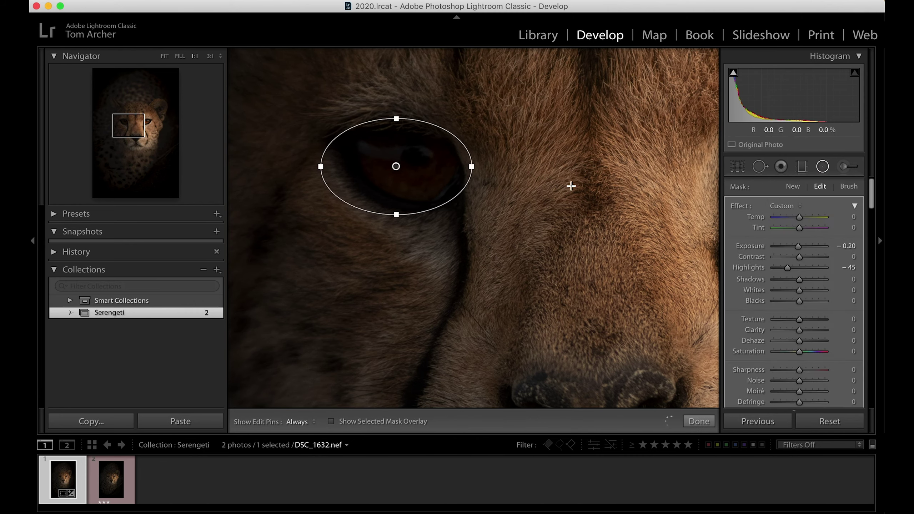
{"action": "double_click", "coordinate": [760, 246]}
{"action": "double_click", "coordinate": [760, 267]}
{"action": "left_click_drag", "start_coordinate": [800, 246], "coordinate": [809, 248]}
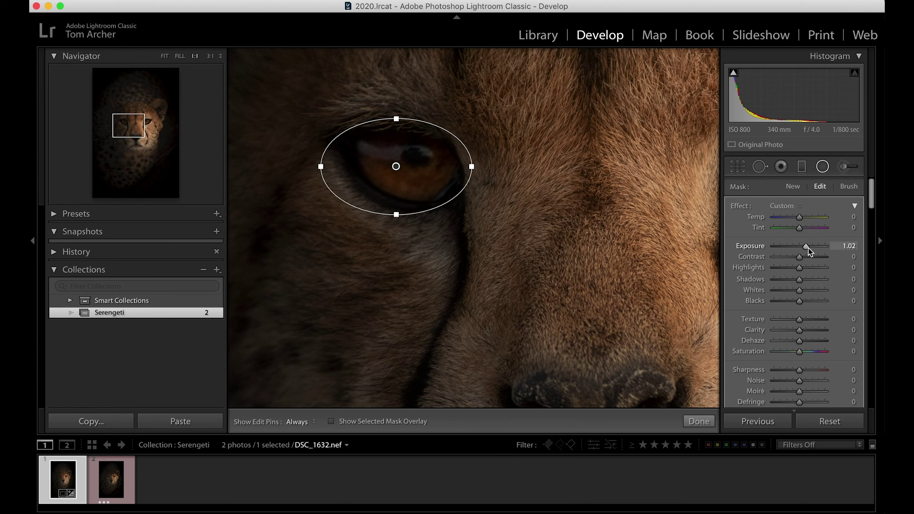
- Set the eye filter's Feather to 85 and shift the oval slightly to centre it over the eye
{"action": "scroll", "coordinate": [810, 329], "scroll_direction": "down", "scroll_amount": 5}
{"action": "left_click", "coordinate": [819, 364]}
{"action": "left_click_drag", "start_coordinate": [386, 159], "coordinate": [390, 159]}
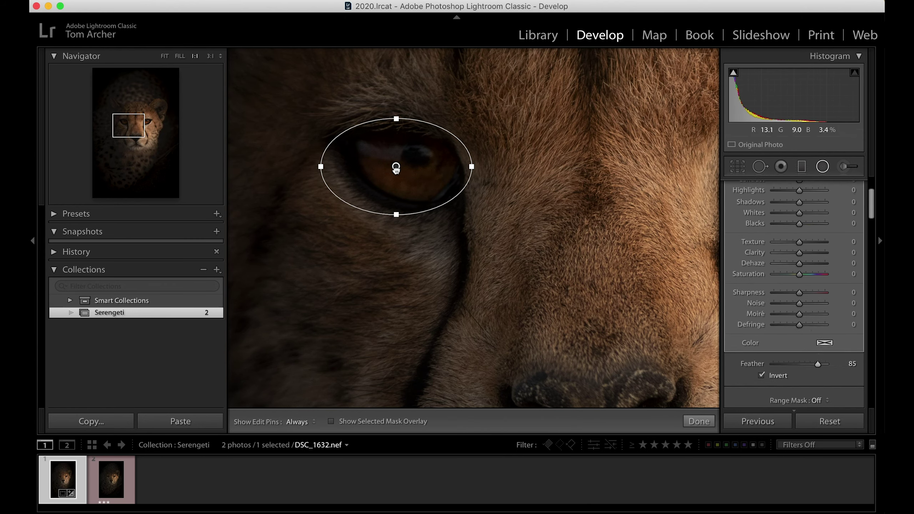
- Set the eye filter's Highlights to 57, increase its Clarity, and return to the full-photo view
{"action": "scroll", "coordinate": [816, 286], "scroll_direction": "up", "scroll_amount": 5}
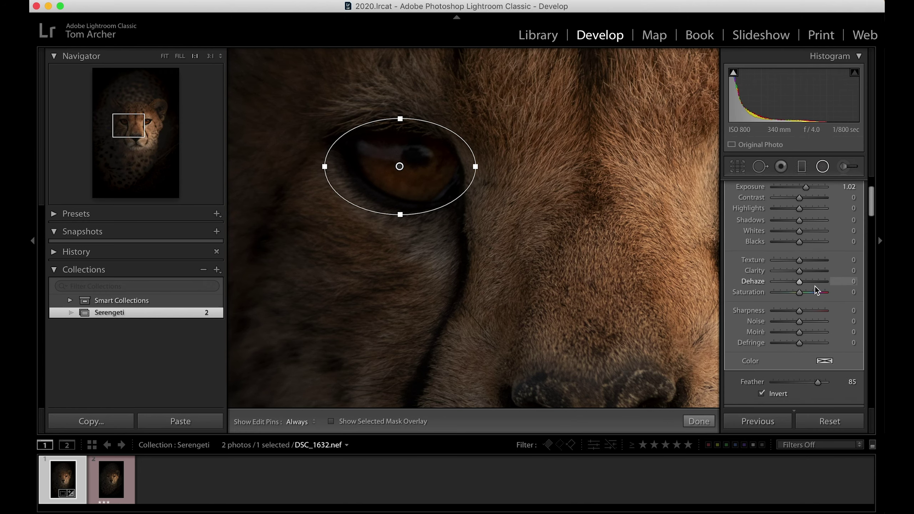
{"action": "left_click_drag", "start_coordinate": [800, 268], "coordinate": [814, 248]}
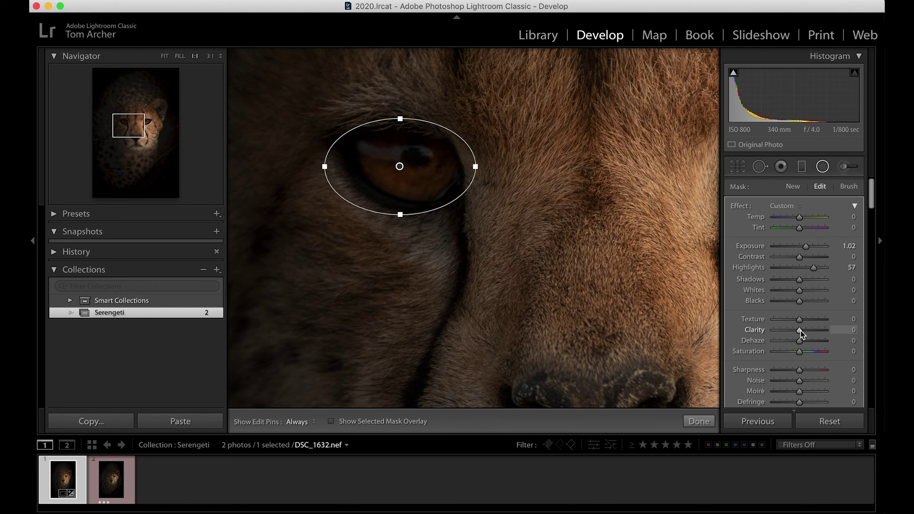
{"action": "left_click_drag", "start_coordinate": [803, 332], "coordinate": [817, 332]}
{"action": "left_click_drag", "start_coordinate": [825, 331], "coordinate": [815, 337]}
{"action": "key", "text": "shift+m"}
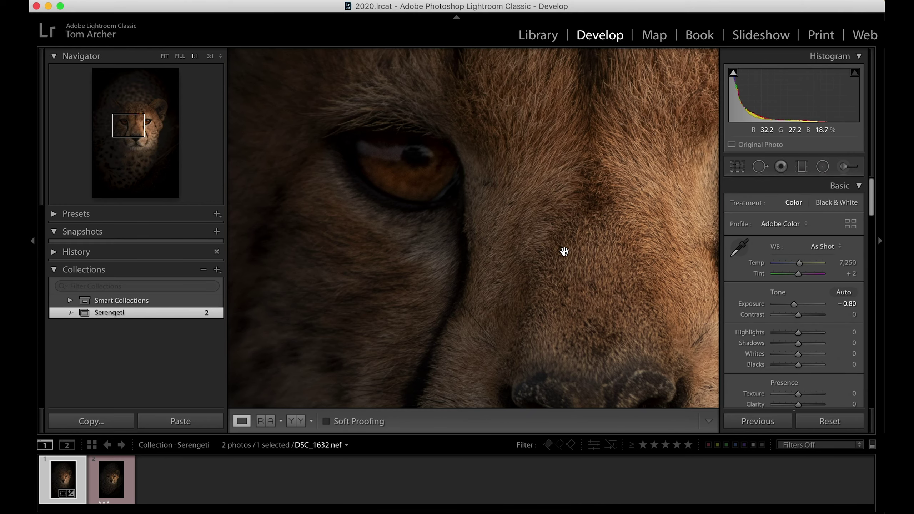
{"action": "left_click", "coordinate": [565, 252]}
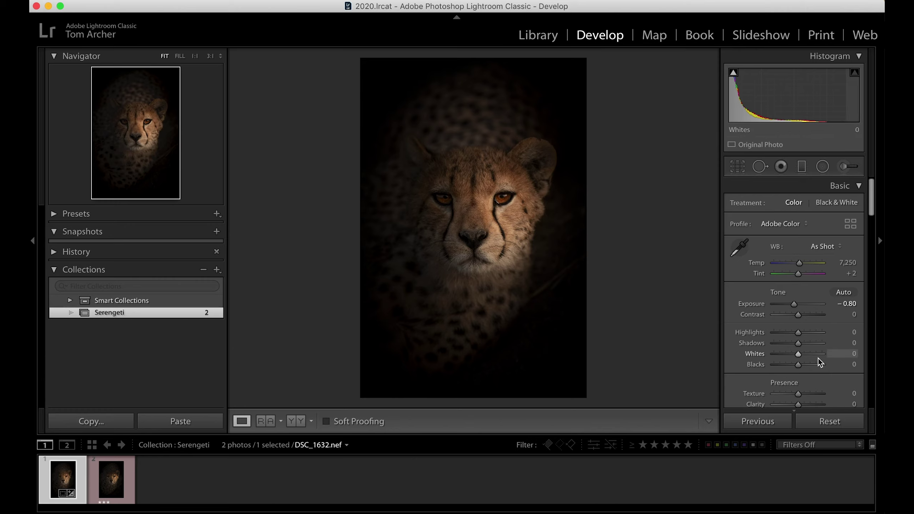
- Lower the photo's overall Exposure to −1.30
{"action": "left_click", "coordinate": [845, 303]}
{"action": "key", "text": "Down"}
{"action": "key", "text": "Down"}
{"action": "key", "text": "Down"}
{"action": "key", "text": "Down"}
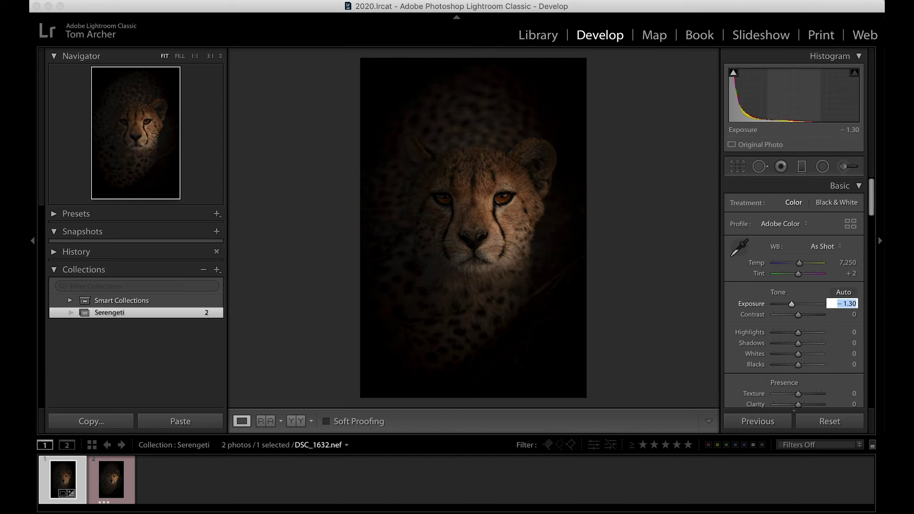
{"action": "key", "text": "Down"}
{"action": "key", "text": "Up"}
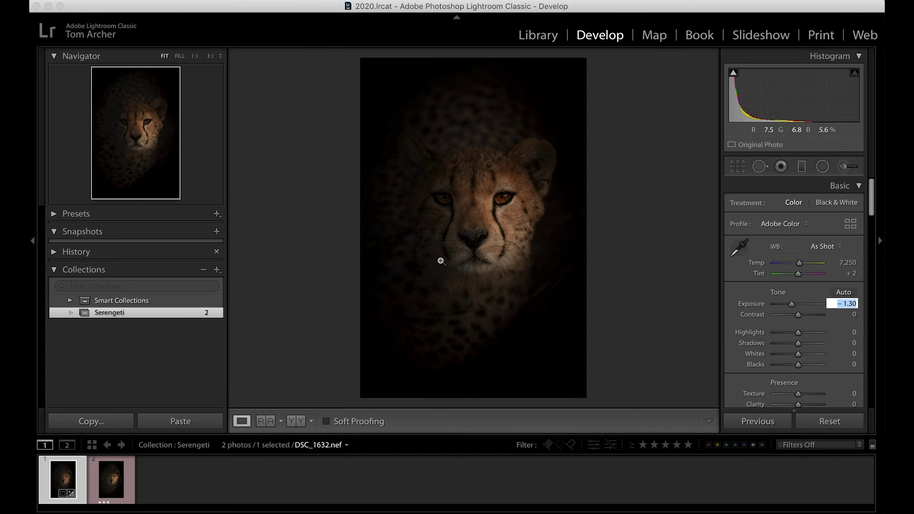
- Set up a new adjustment brush with Highlights reset to 0 and Exposure 0.30
{"action": "left_click", "coordinate": [842, 168]}
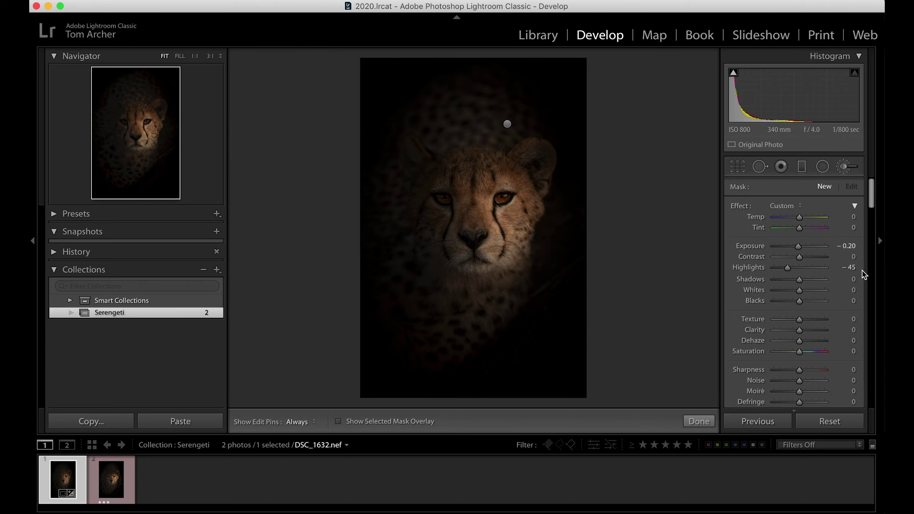
{"action": "double_click", "coordinate": [760, 267]}
{"action": "double_click", "coordinate": [759, 245]}
{"action": "left_click_drag", "start_coordinate": [848, 246], "coordinate": [850, 246]}
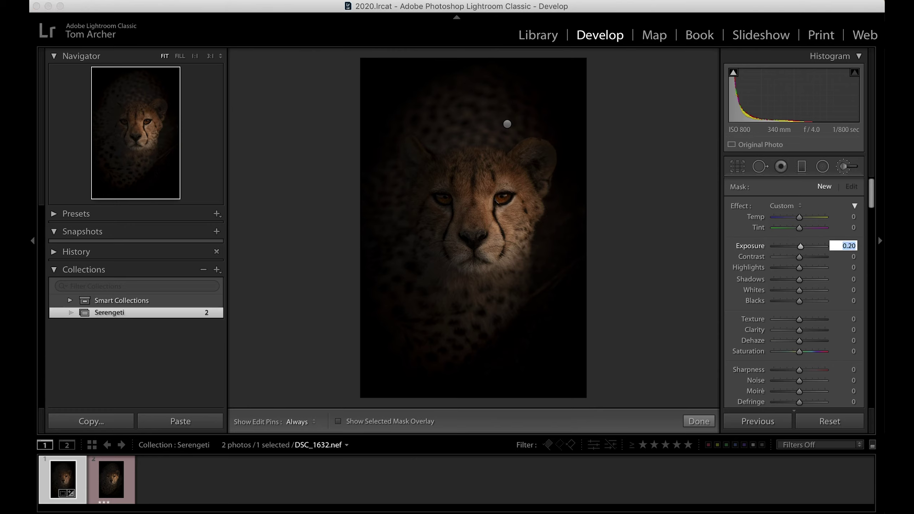
{"action": "key", "text": "Return"}
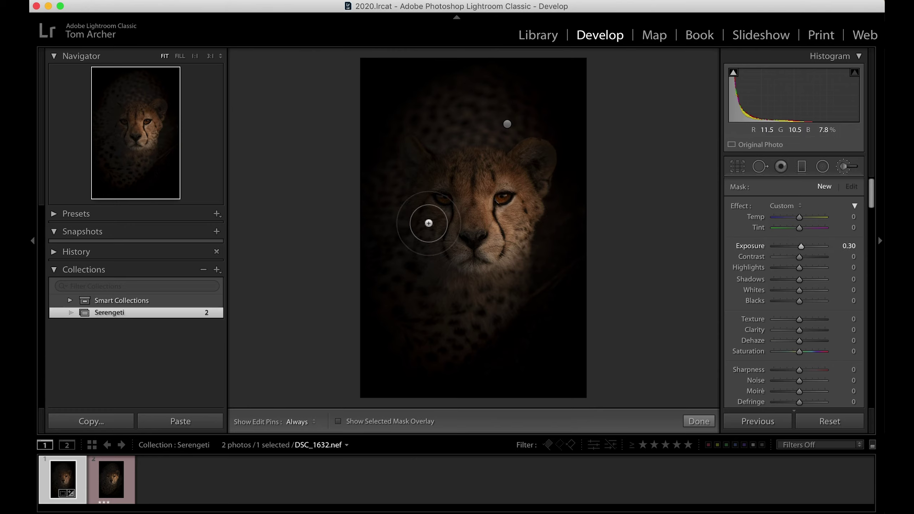
- Paint the brightening brush down the shaded left-hand side of the cheetah's face and check it with the edit pins hidden
{"action": "mouse_move", "coordinate": [429, 165]}
{"action": "left_mouse_down"}
{"action": "mouse_move", "coordinate": [434, 252]}
{"action": "mouse_move", "coordinate": [422, 171]}
{"action": "mouse_move", "coordinate": [437, 252]}
{"action": "mouse_move", "coordinate": [417, 149]}
{"action": "mouse_move", "coordinate": [443, 262]}
{"action": "mouse_move", "coordinate": [429, 180]}
{"action": "mouse_move", "coordinate": [458, 272]}
{"action": "left_mouse_up"}
{"action": "key", "text": "h"}
{"action": "key", "text": "h"}
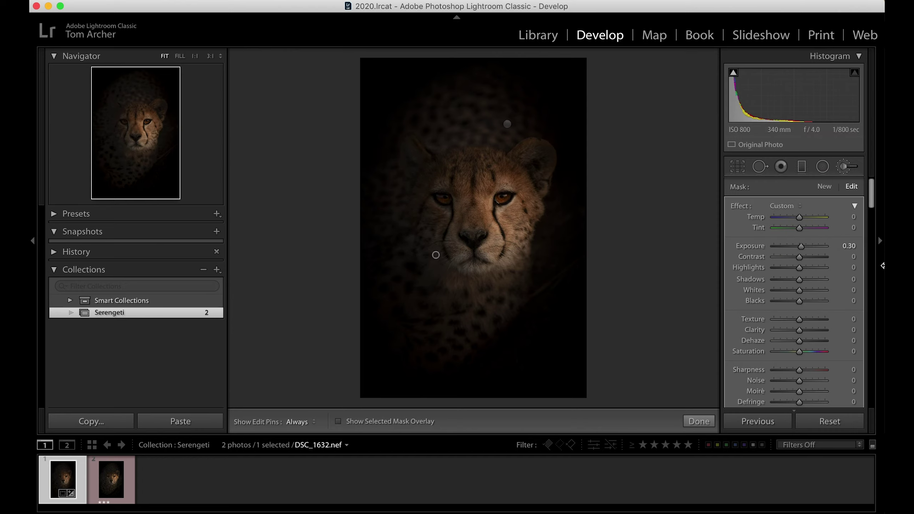
- Raise the Exposure of the brushed side of the face slightly and finish the brush adjustment
{"action": "left_click", "coordinate": [850, 246]}
{"action": "key", "text": "Up"}
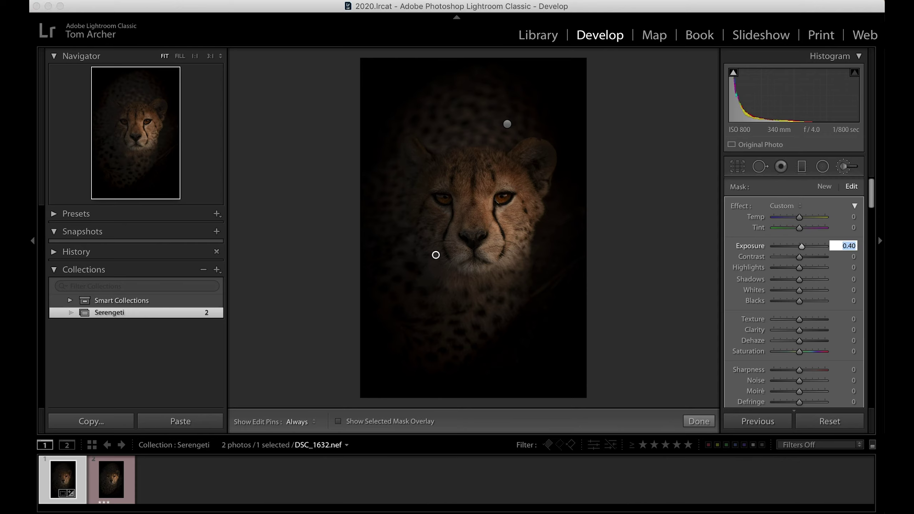
{"action": "key", "text": "Up"}
{"action": "key", "text": "Return"}
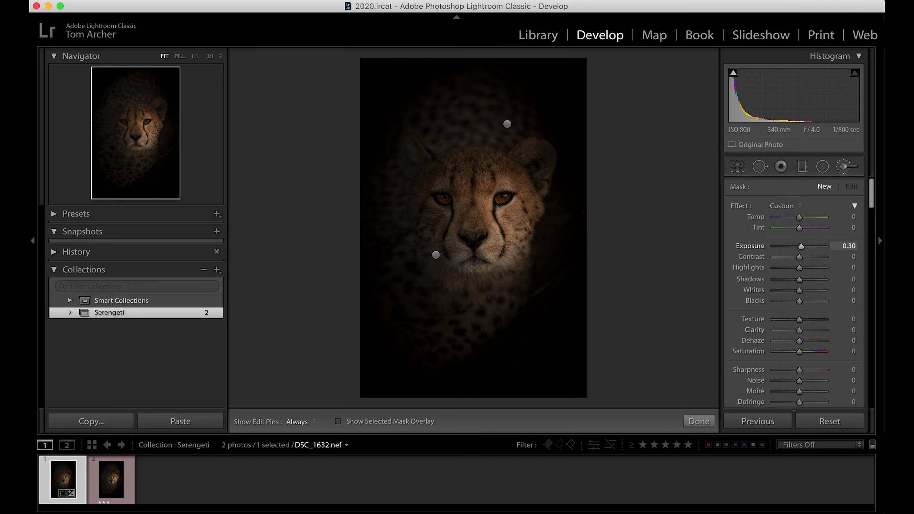
{"action": "key", "text": "k"}
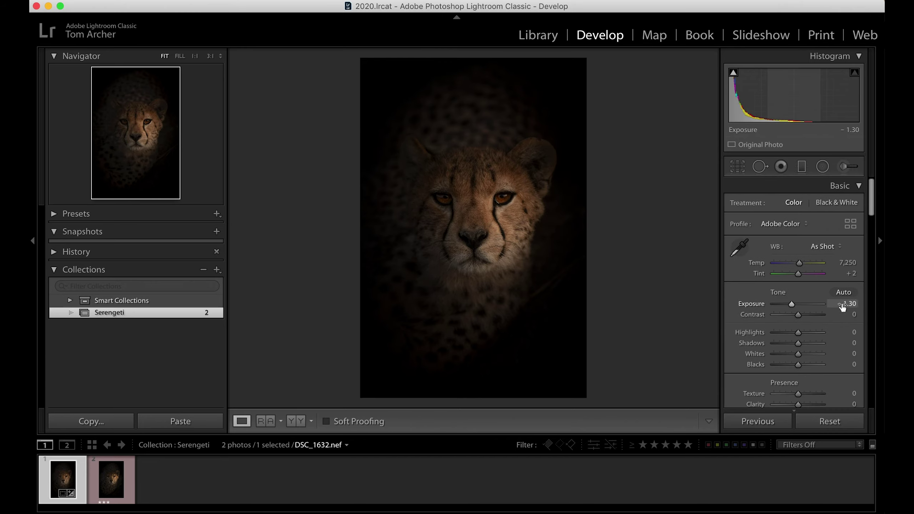
- Set the photo's overall Exposure to −1.40
{"action": "scroll", "coordinate": [843, 306], "scroll_direction": "down", "scroll_amount": 2}
{"action": "left_click", "coordinate": [841, 245]}
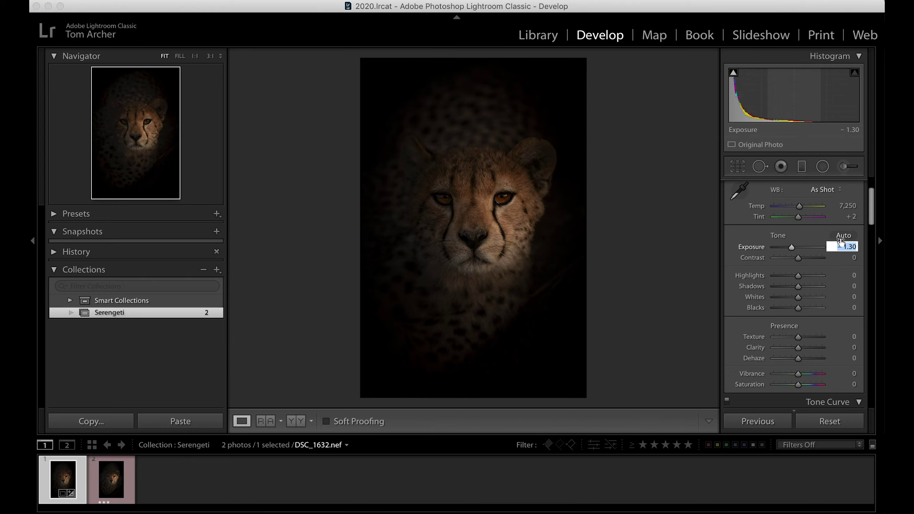
{"action": "key", "text": "Down"}
{"action": "key", "text": "Down"}
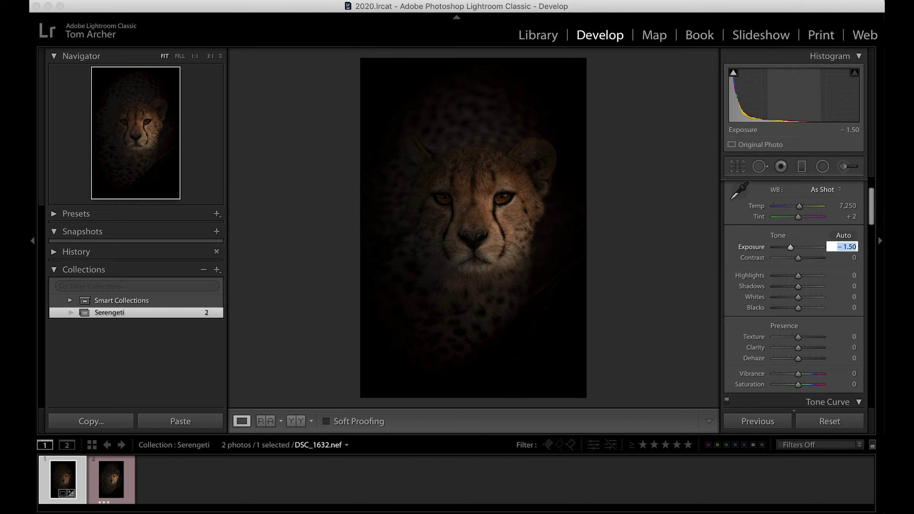
{"action": "key", "text": "Up"}
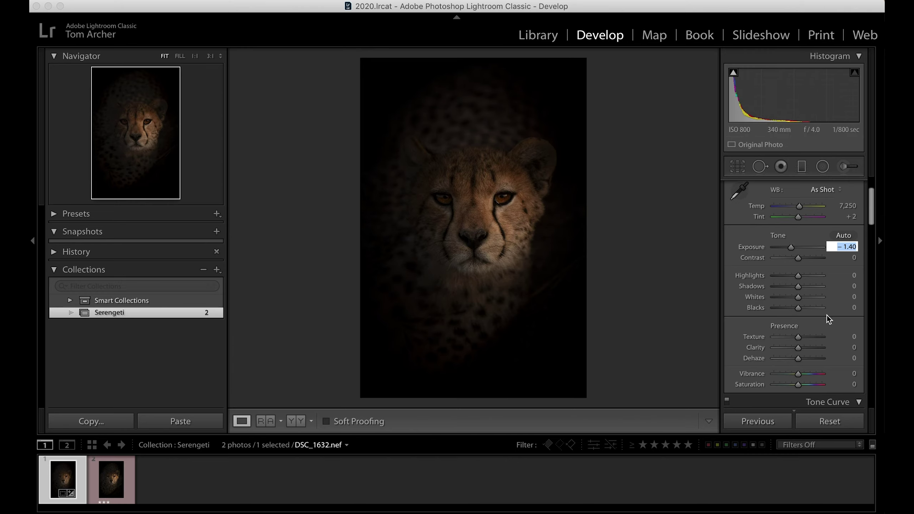
- Set the photo's Saturation to −11 and its Vibrance to +1
{"action": "scroll", "coordinate": [828, 317], "scroll_direction": "down", "scroll_amount": 1}
{"action": "scroll", "coordinate": [827, 317], "scroll_direction": "down", "scroll_amount": 5}
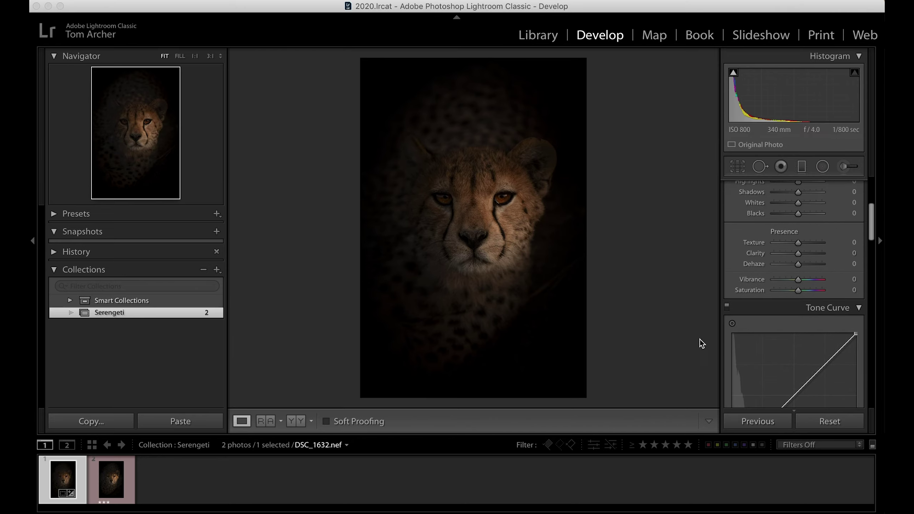
{"action": "scroll", "coordinate": [838, 323], "scroll_direction": "up", "scroll_amount": 2}
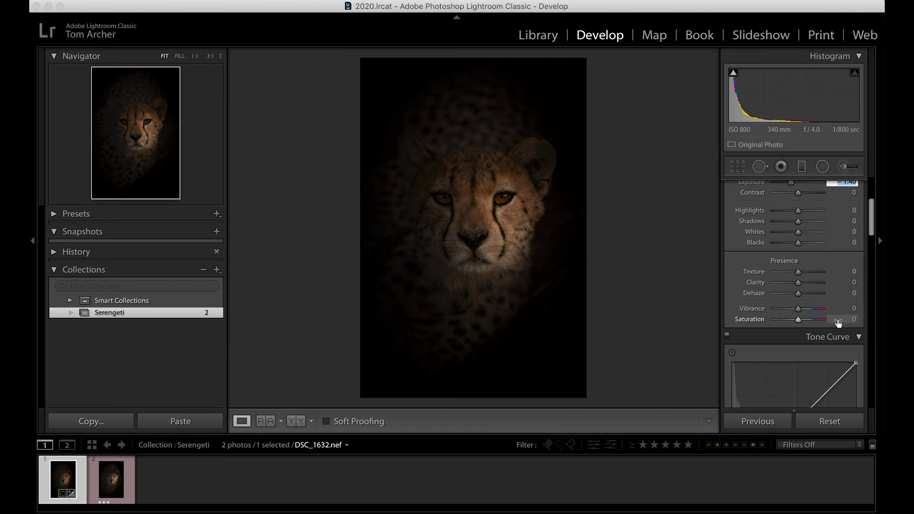
{"action": "left_click", "coordinate": [800, 322]}
{"action": "key", "text": "Down"}
{"action": "key", "text": "Up"}
{"action": "left_click", "coordinate": [852, 308]}
{"action": "key", "text": "Down"}
{"action": "key", "text": "Up"}
{"action": "key", "text": "Up"}
{"action": "key", "text": "Return"}
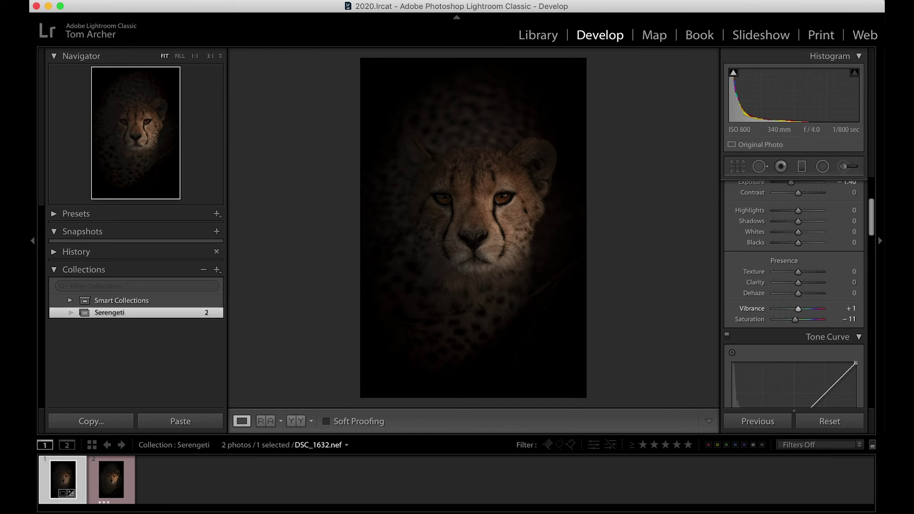
- Set the photo's Contrast to +19 and increase its overall Clarity
{"action": "scroll", "coordinate": [814, 266], "scroll_direction": "up", "scroll_amount": 3}
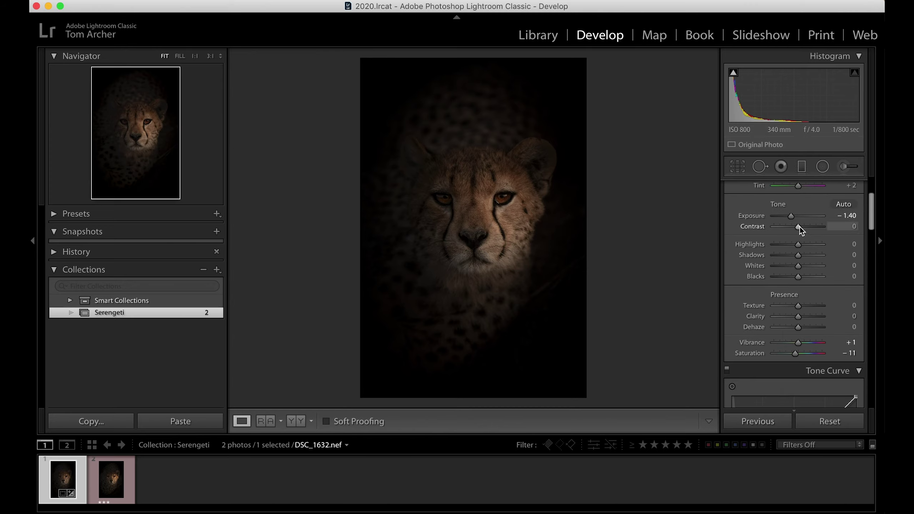
{"action": "left_click_drag", "start_coordinate": [799, 227], "coordinate": [803, 228]}
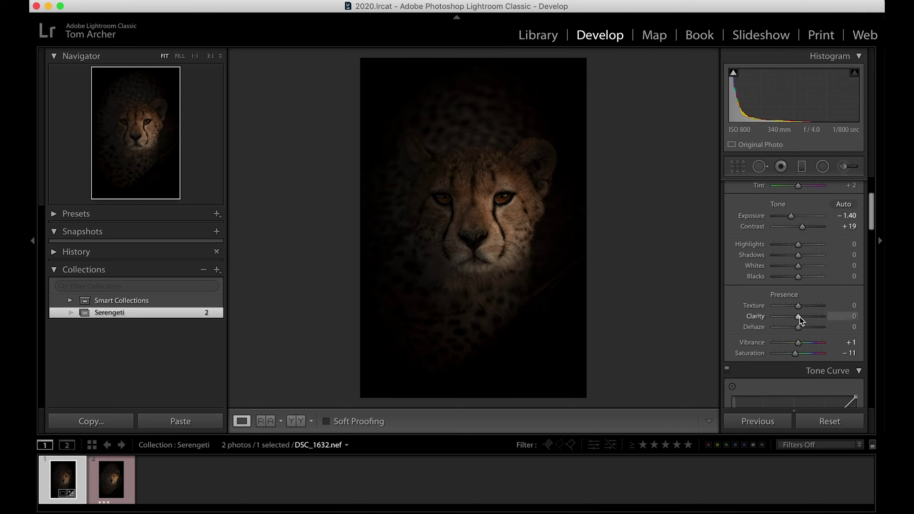
{"action": "left_click_drag", "start_coordinate": [802, 317], "coordinate": [814, 318]}
{"action": "key", "text": "Down"}
{"action": "key", "text": "Down"}
{"action": "key", "text": "Down"}
{"action": "left_click", "coordinate": [783, 301]}
- Raise the Vignetting Amount in the manual lens corrections to lighten the dark edges
{"action": "scroll", "coordinate": [804, 262], "scroll_direction": "down", "scroll_amount": 15}
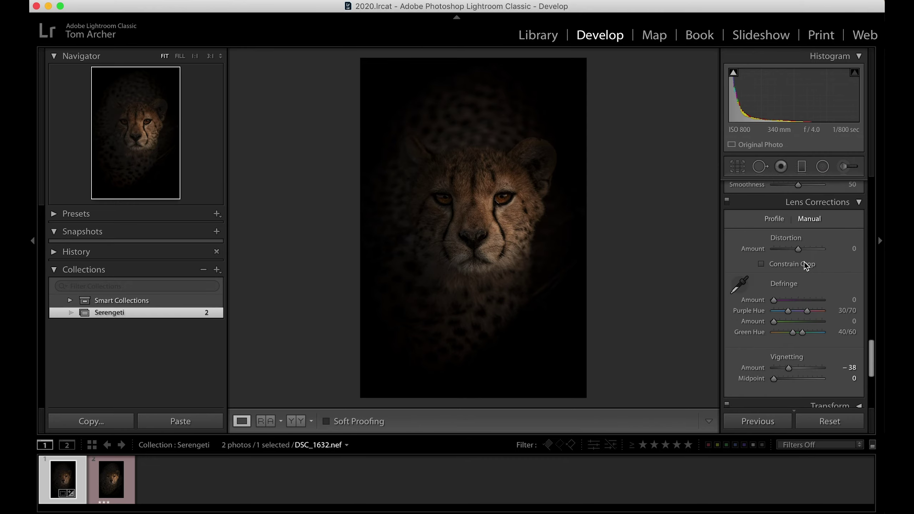
{"action": "scroll", "coordinate": [804, 261], "scroll_direction": "down", "scroll_amount": 5}
{"action": "scroll", "coordinate": [803, 258], "scroll_direction": "up", "scroll_amount": 2}
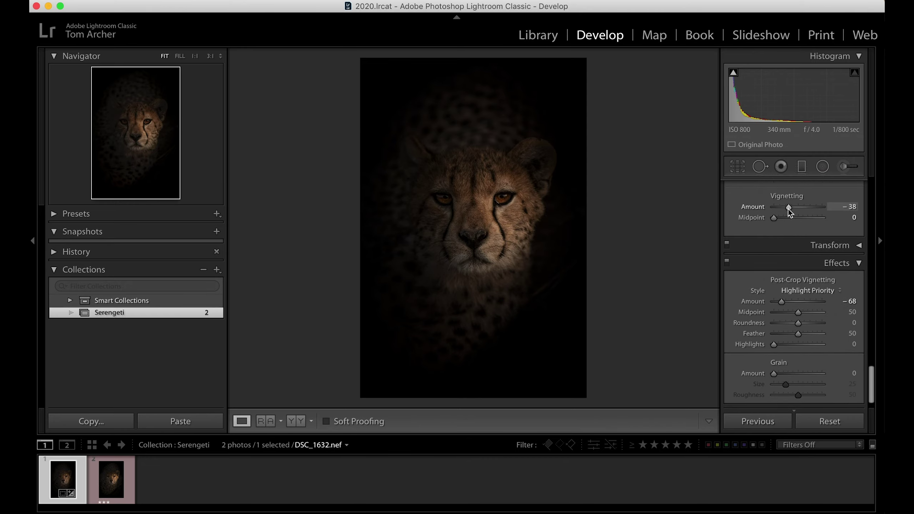
{"action": "mouse_move", "coordinate": [789, 209]}
{"action": "left_mouse_down"}
{"action": "mouse_move", "coordinate": [814, 212]}
{"action": "mouse_move", "coordinate": [803, 211]}
{"action": "left_mouse_up"}
{"action": "left_click", "coordinate": [803, 211]}
- Draw a tilted graduated filter across the top of the cheetah's head, with Exposure reset to 0 and Highlights −100
{"action": "left_click", "coordinate": [802, 167]}
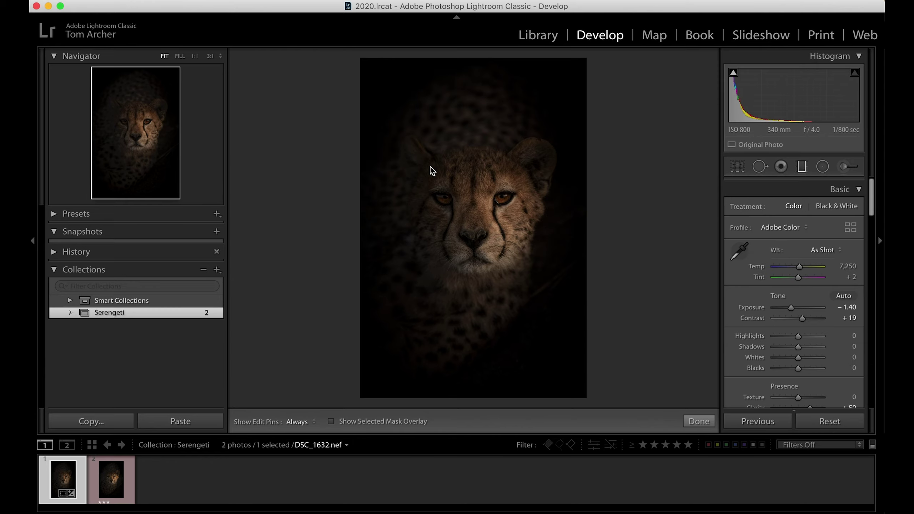
{"action": "left_click_drag", "start_coordinate": [429, 129], "coordinate": [437, 147]}
{"action": "double_click", "coordinate": [761, 247]}
{"action": "left_click_drag", "start_coordinate": [799, 268], "coordinate": [770, 270]}
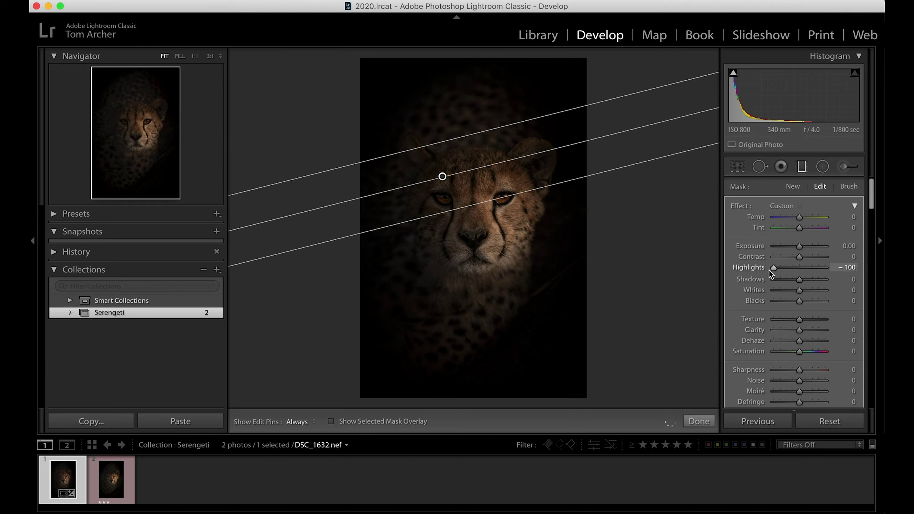
- Set the graduated filter's Exposure to −0.10
{"action": "left_click", "coordinate": [849, 246]}
{"action": "type", "text": "-0.2"}
{"action": "key", "text": "Return"}
{"action": "key", "text": "Up"}
{"action": "key", "text": "Up"}
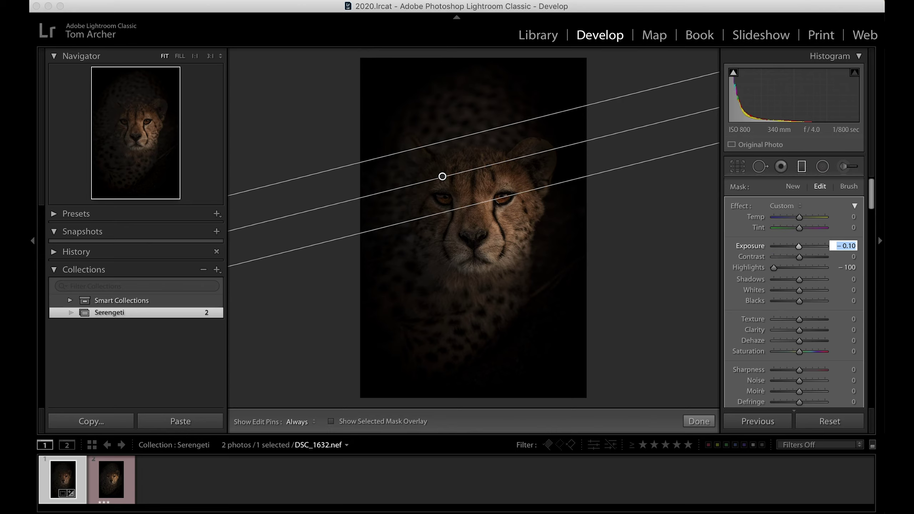
- Apply the graduated filter's Exposure of −0.10 and close the filter
{"action": "key", "text": "Return"}
{"action": "key", "text": "m"}
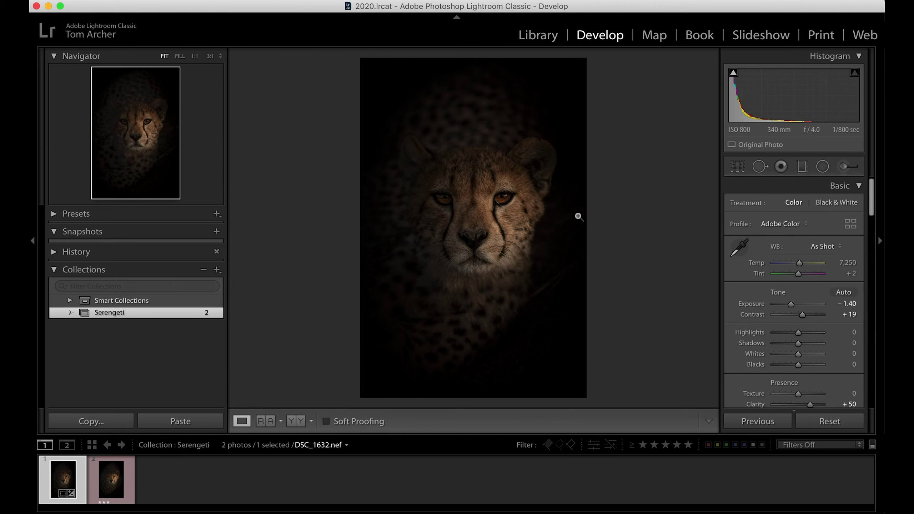
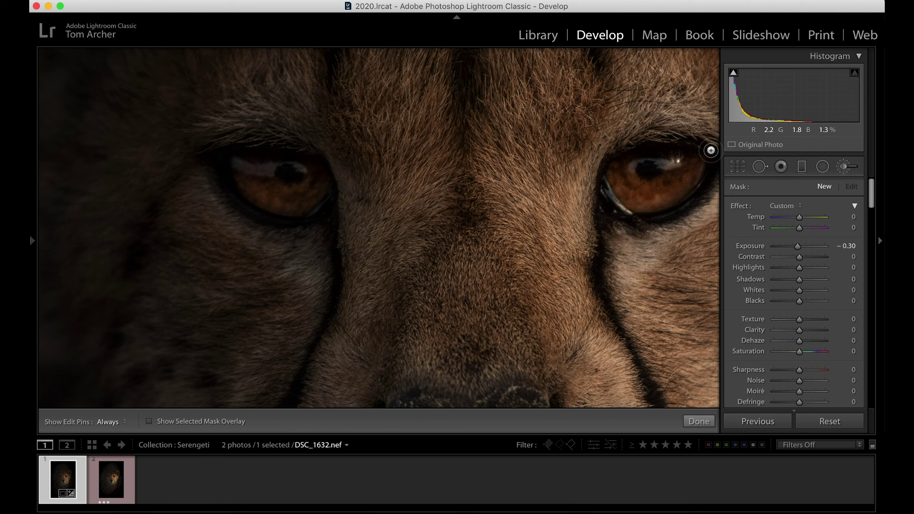
- Paint the dark rims around both of the cheetah's eyes with an adjustment brush at Exposure −0.30
{"action": "key", "text": "h"}
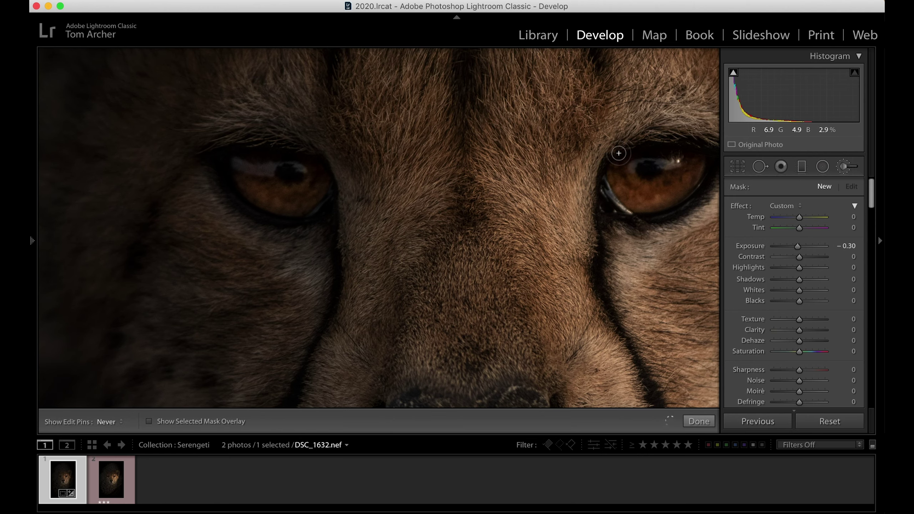
{"action": "key", "text": "h"}
{"action": "key", "text": "h"}
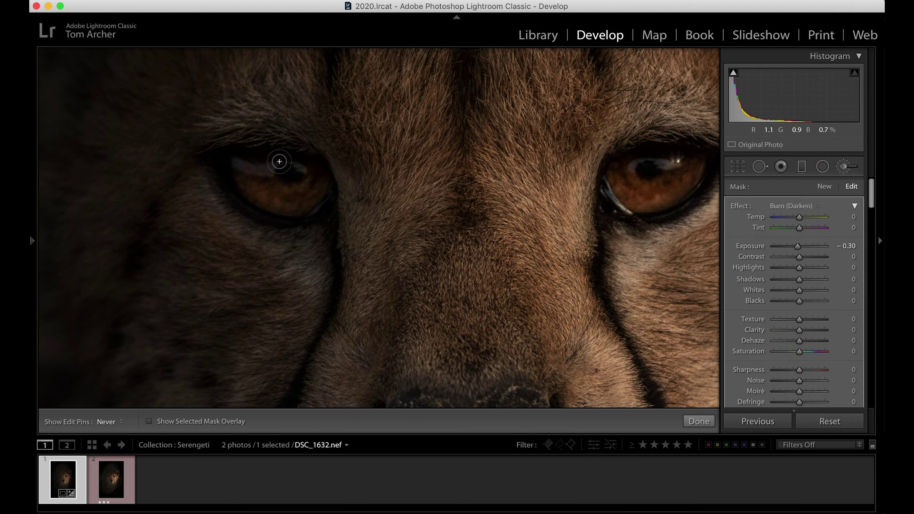
{"action": "key", "text": "h"}
{"action": "key", "text": "h"}
{"action": "key", "text": "h"}
{"action": "key", "text": "h"}
{"action": "key", "text": "h"}
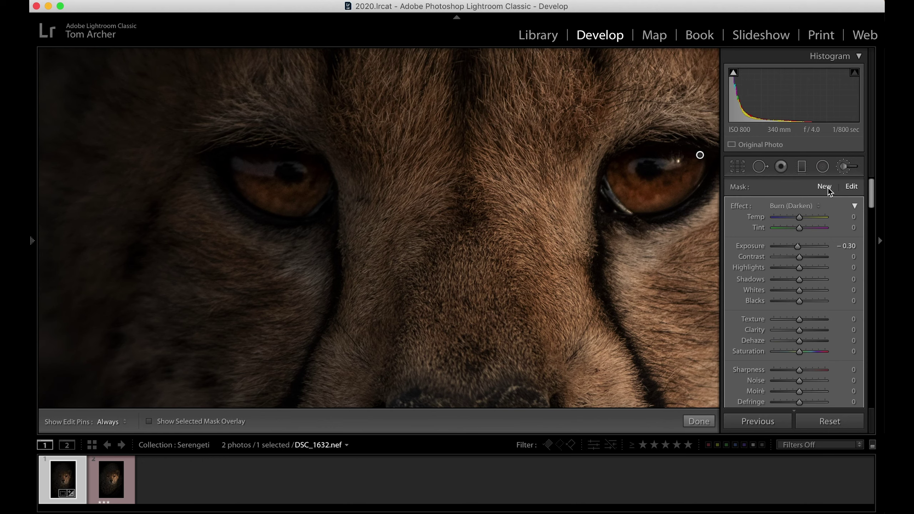
- Start a new brush adjustment with Exposure reset to 0, Highlights 69 and Clarity 51
{"action": "left_click", "coordinate": [829, 188]}
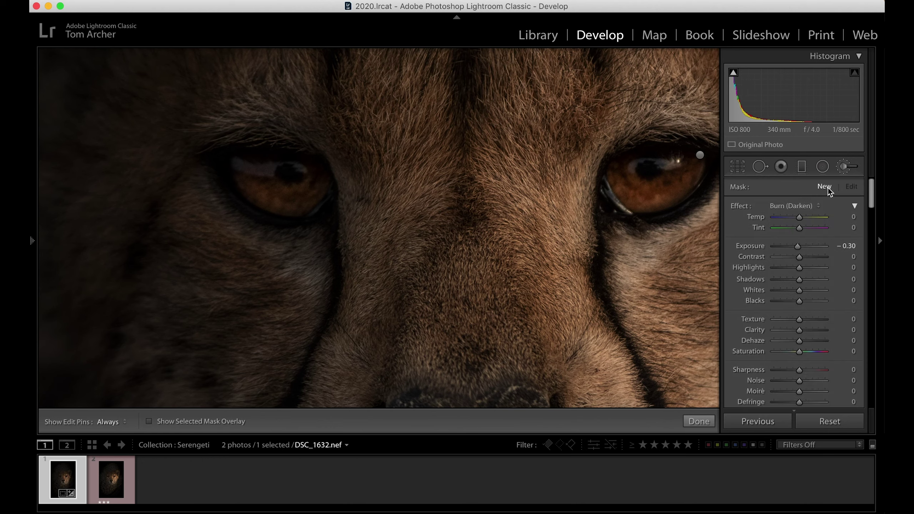
{"action": "double_click", "coordinate": [749, 246]}
{"action": "left_click_drag", "start_coordinate": [799, 267], "coordinate": [818, 268]}
{"action": "left_click_drag", "start_coordinate": [799, 330], "coordinate": [815, 332]}
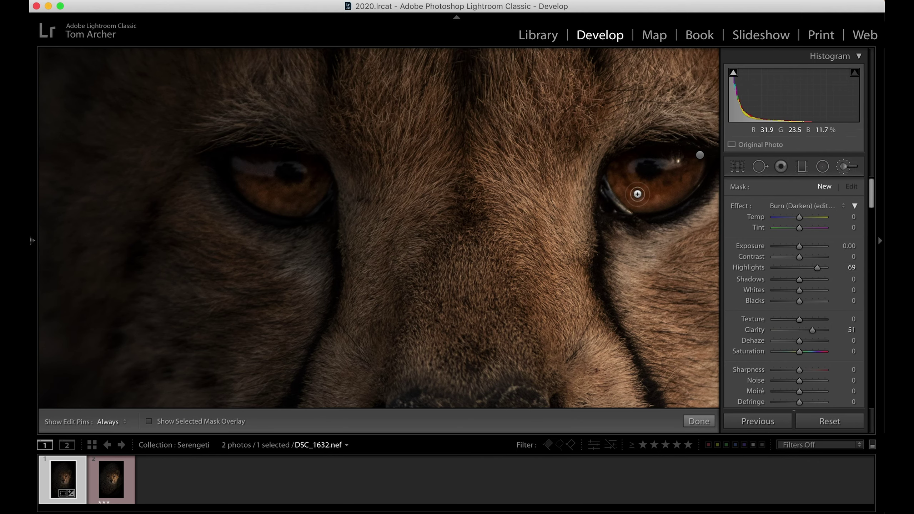
- Paint the highlight and clarity brush adjustment over the irises of both eyes
{"action": "key", "text": "h"}
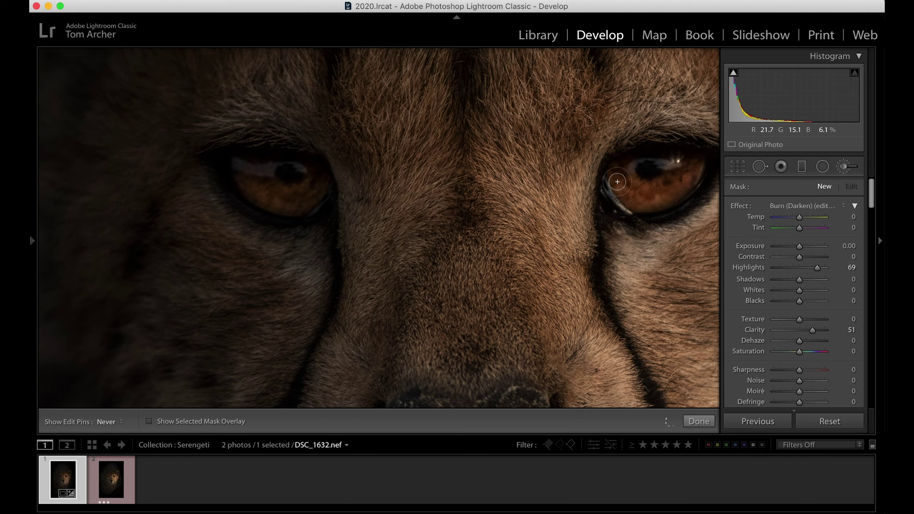
{"action": "mouse_move", "coordinate": [679, 180]}
{"action": "left_mouse_down"}
{"action": "mouse_move", "coordinate": [626, 196]}
{"action": "mouse_move", "coordinate": [675, 175]}
{"action": "mouse_move", "coordinate": [628, 176]}
{"action": "mouse_move", "coordinate": [629, 186]}
{"action": "mouse_move", "coordinate": [669, 187]}
{"action": "mouse_move", "coordinate": [693, 176]}
{"action": "mouse_move", "coordinate": [698, 158]}
{"action": "left_mouse_up"}
{"action": "key", "text": "h"}
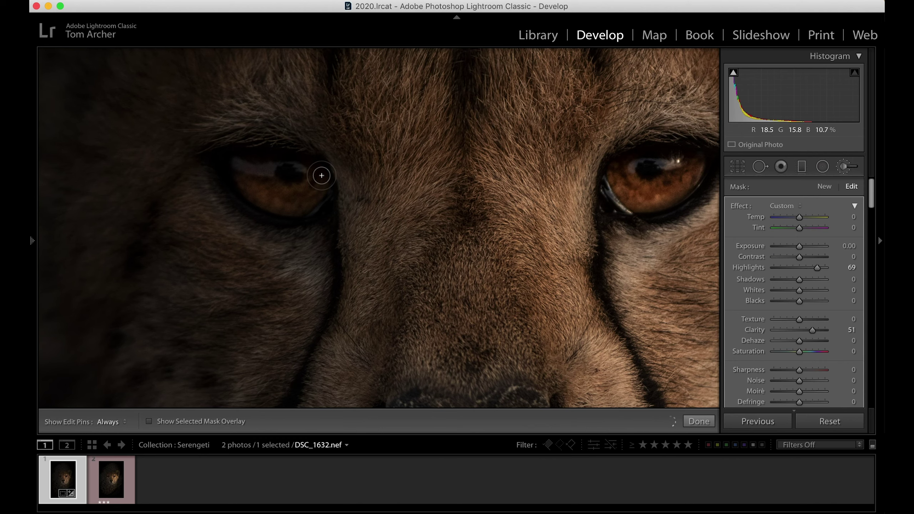
{"action": "key", "text": "h"}
{"action": "key", "text": "h"}
{"action": "key", "text": "h"}
{"action": "key", "text": "h"}
{"action": "key", "text": "h"}
{"action": "key", "text": "h"}
- Erase the eye-rim darkening mask from the irises of both eyes with an eraser brush of size 7.0
{"action": "left_click", "coordinate": [700, 156]}
{"action": "scroll", "coordinate": [815, 294], "scroll_direction": "down", "scroll_amount": 5}
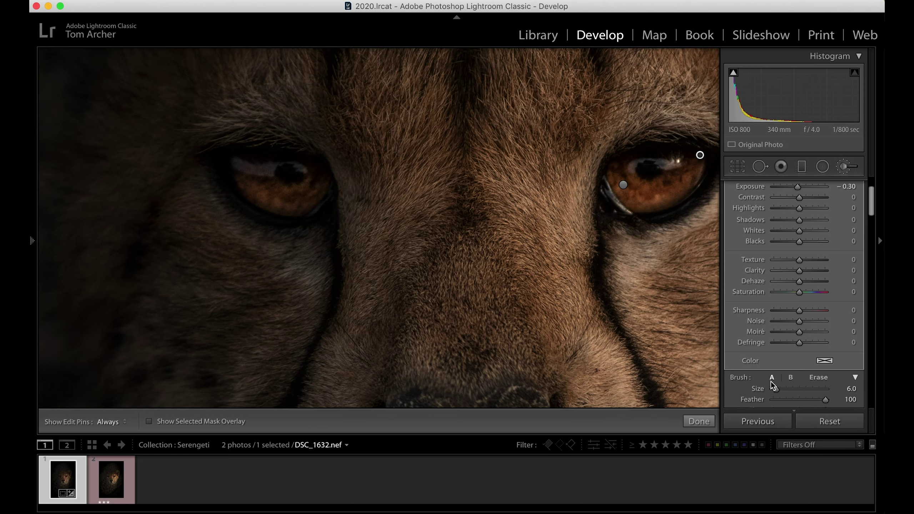
{"action": "left_click", "coordinate": [817, 377]}
{"action": "key", "text": "bracketright"}
{"action": "key", "text": "bracketright"}
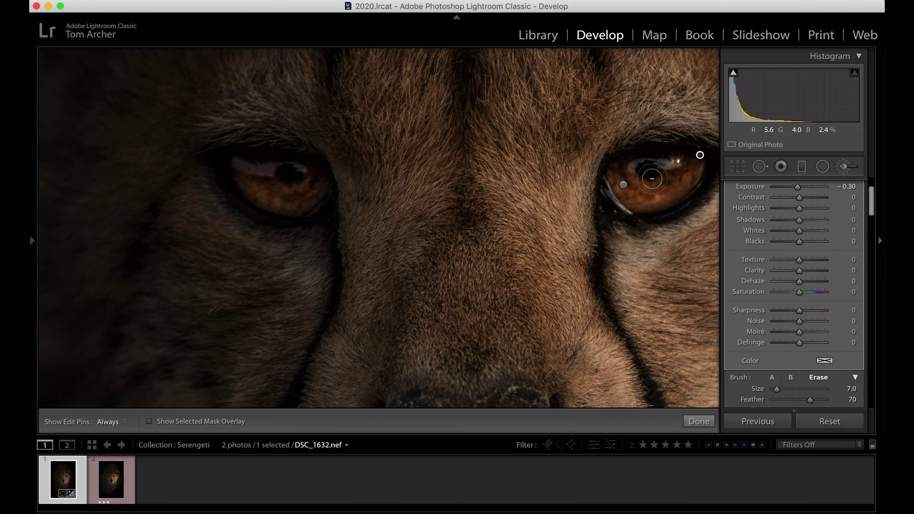
{"action": "key", "text": "h"}
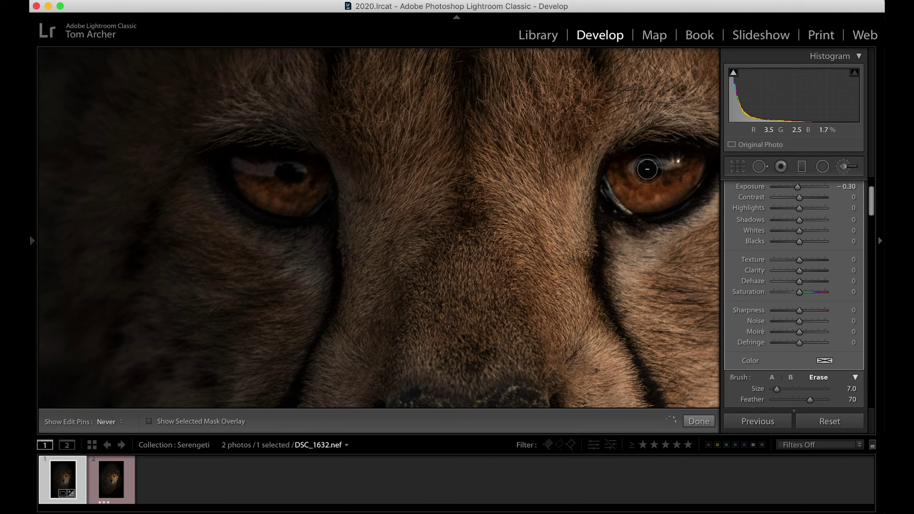
{"action": "key", "text": "h"}
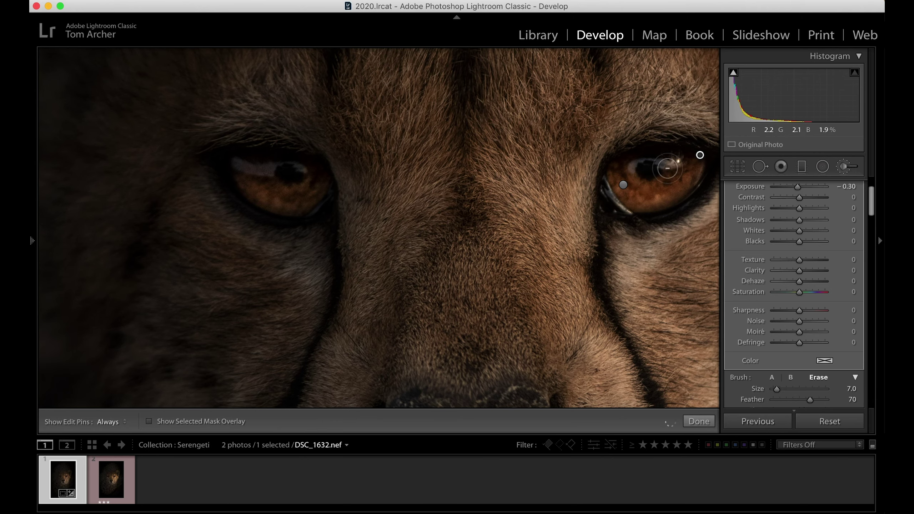
{"action": "key", "text": "h"}
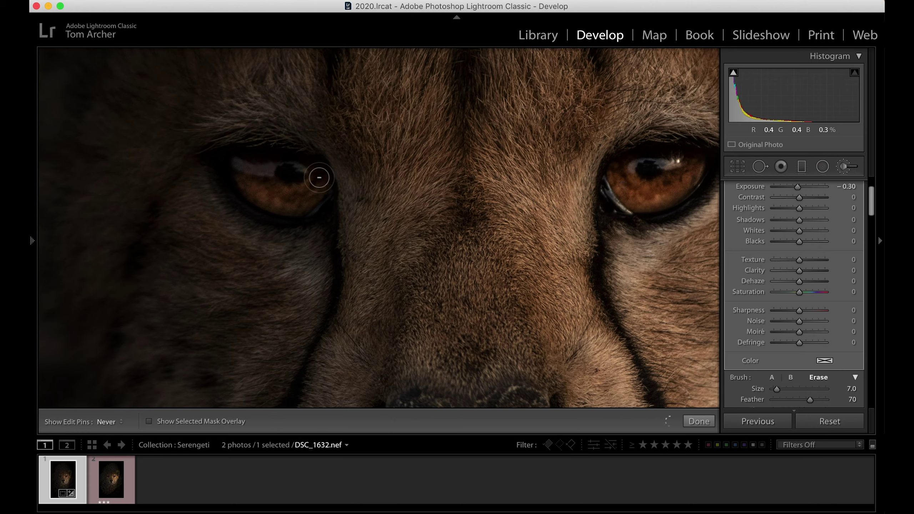
{"action": "key", "text": "h"}
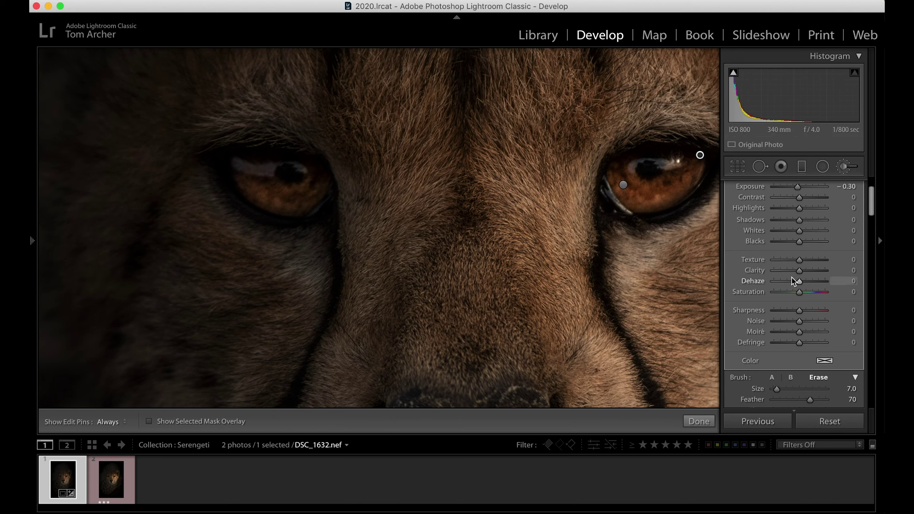
- Examine the mask coverage of the eye-rim darkening and the iris brush adjustments, and close the brush
{"action": "scroll", "coordinate": [791, 278], "scroll_direction": "down", "scroll_amount": 1}
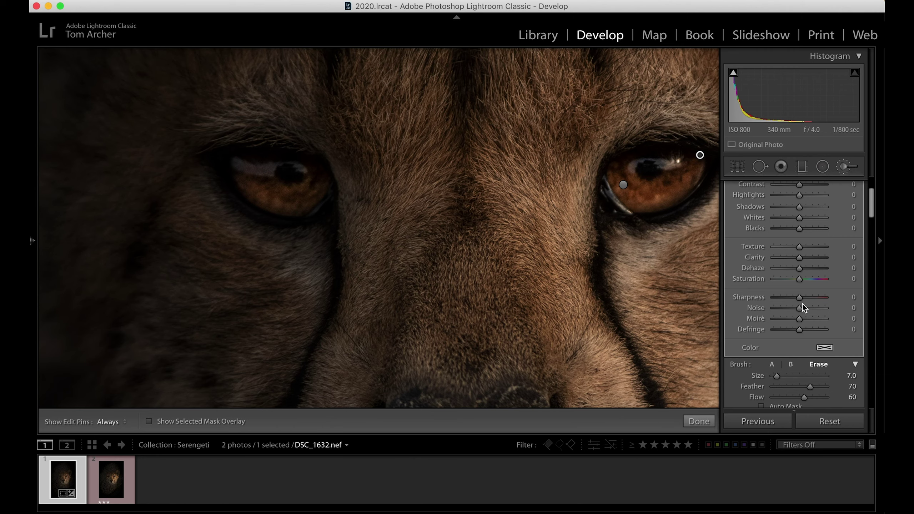
{"action": "key", "text": "Escape"}
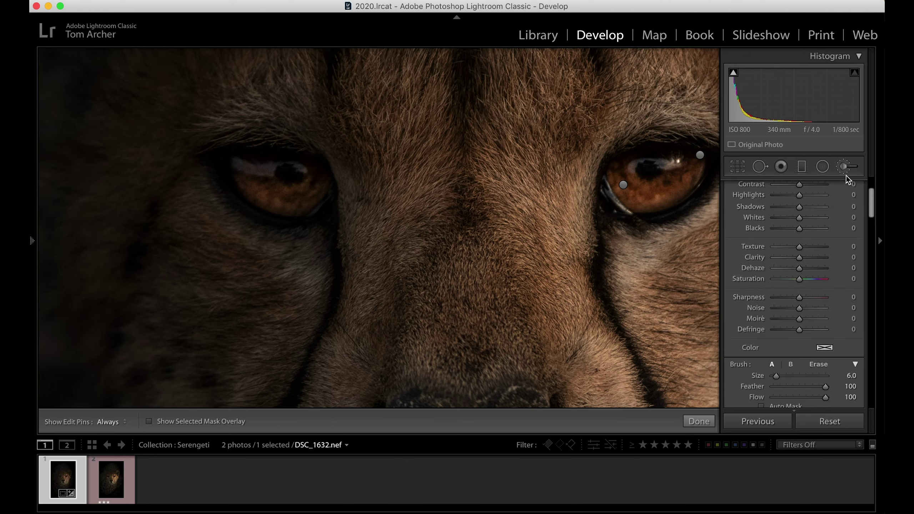
{"action": "left_click", "coordinate": [700, 155]}
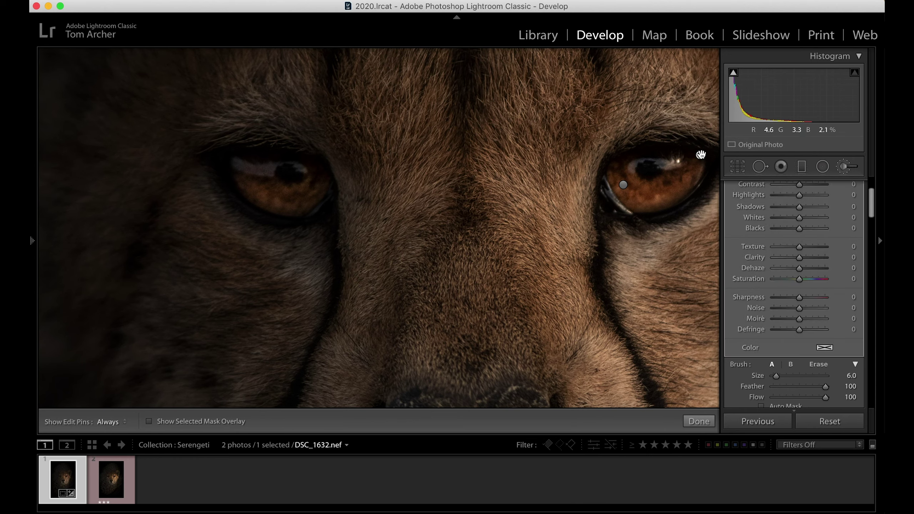
{"action": "mouse_move", "coordinate": [700, 155]}
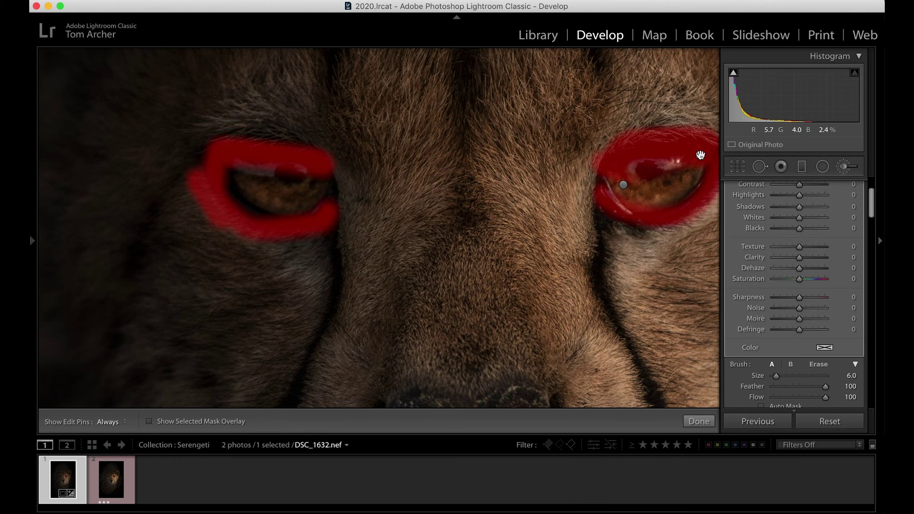
{"action": "left_click", "coordinate": [624, 185]}
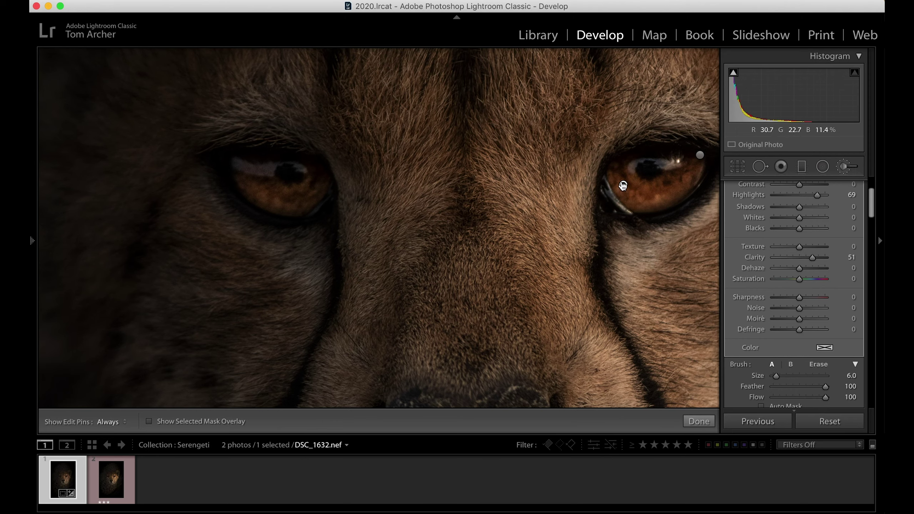
{"action": "mouse_move", "coordinate": [623, 186]}
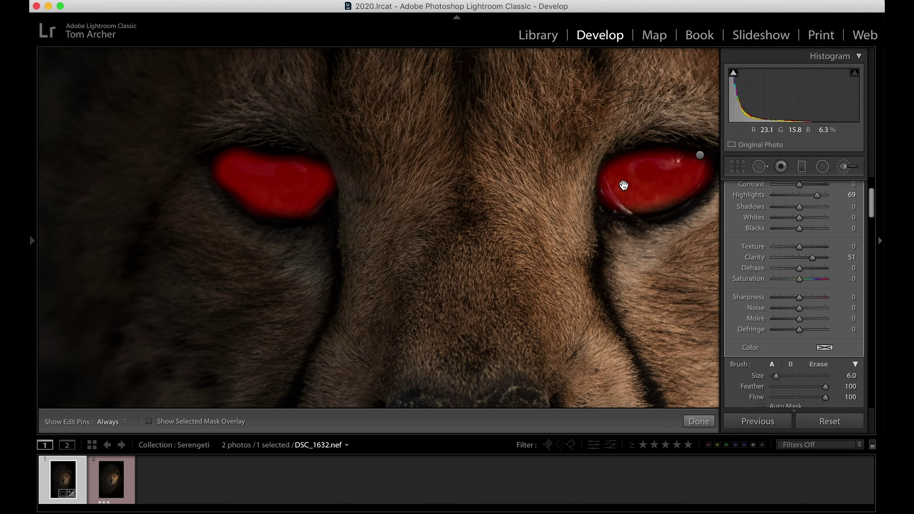
{"action": "key", "text": "k"}
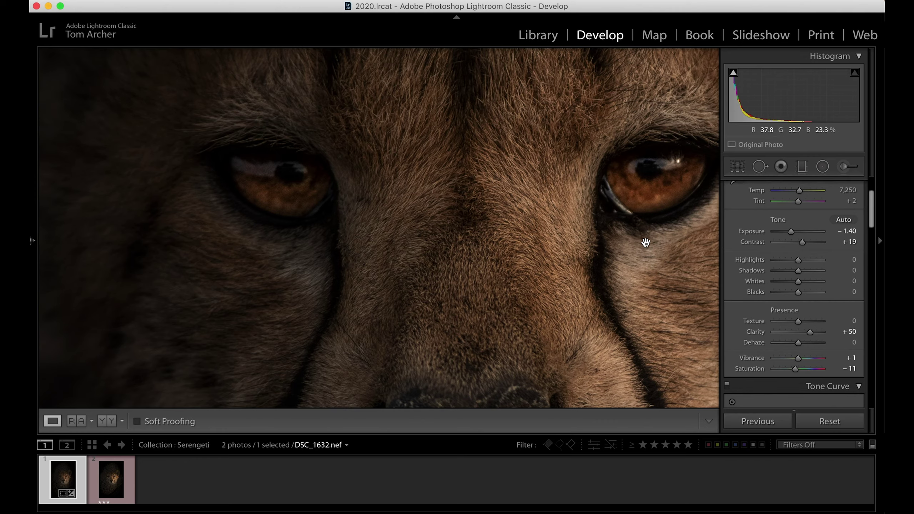
- Show the whole photo and set its overall Clarity to +35
{"action": "left_click", "coordinate": [467, 196]}
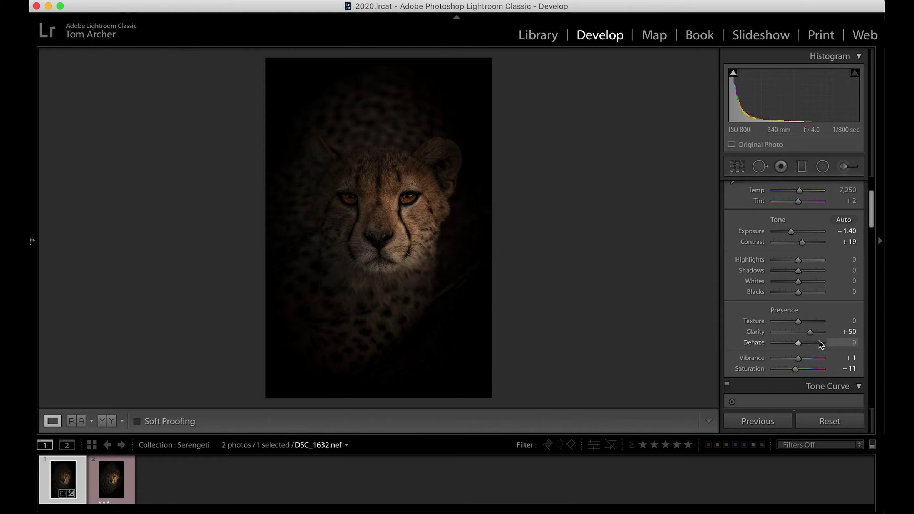
{"action": "left_click", "coordinate": [848, 332]}
{"action": "type", "text": "35"}
{"action": "key", "text": "Return"}
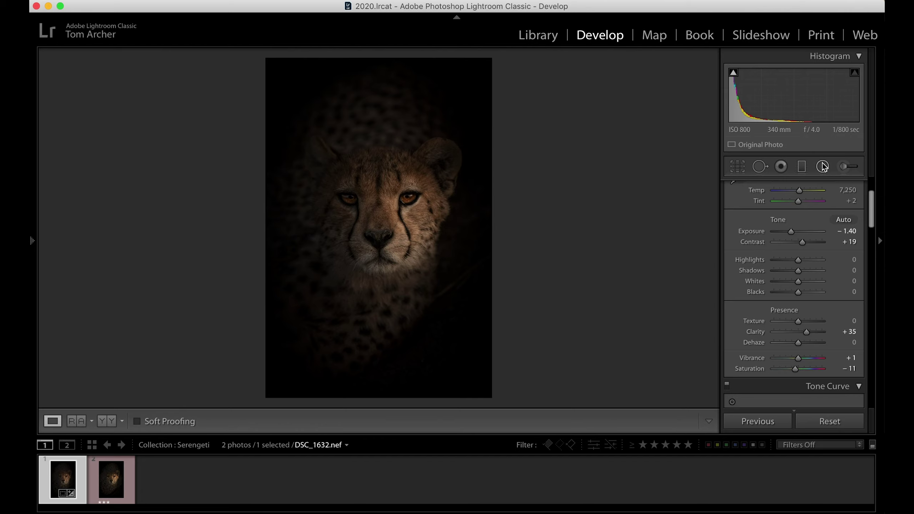
- Reduce the Clarity and Highlights of the iris brush adjustment and close the brush
{"action": "left_click", "coordinate": [844, 167]}
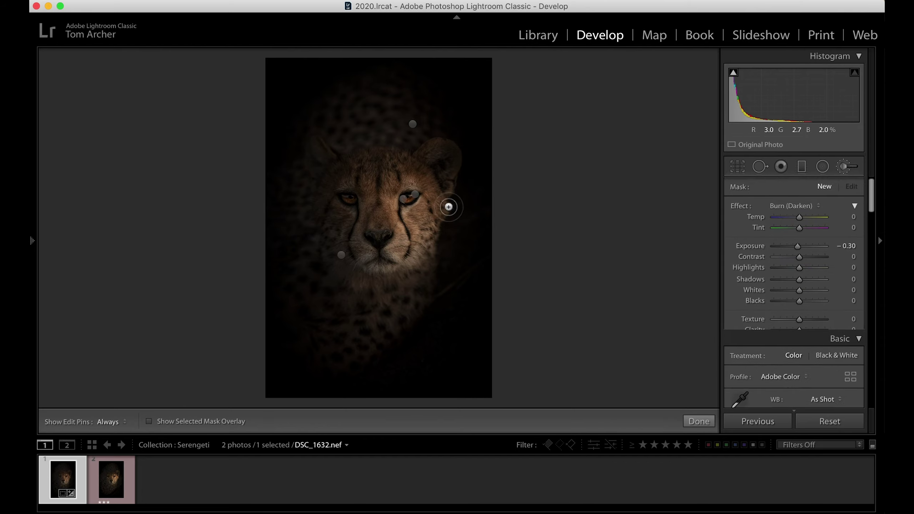
{"action": "left_click", "coordinate": [403, 199]}
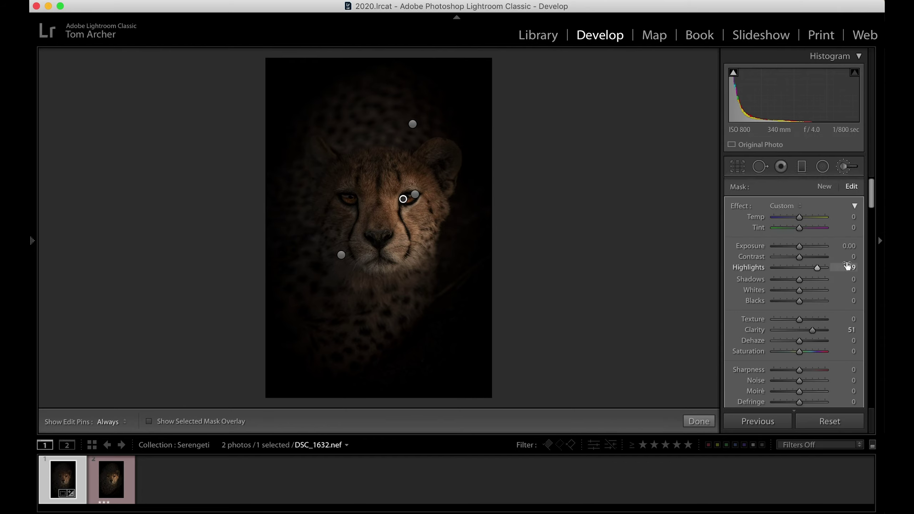
{"action": "left_click_drag", "start_coordinate": [811, 332], "coordinate": [805, 332]}
{"action": "left_click_drag", "start_coordinate": [813, 268], "coordinate": [811, 269]}
{"action": "key", "text": "k"}
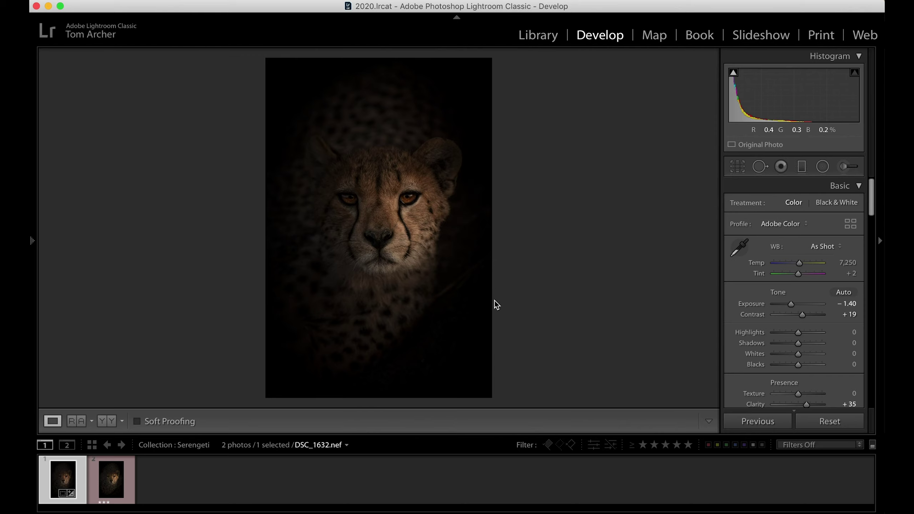
- Compare the edited raw photo DSC_1632.nef with the finished version DSC_1632.jpg
{"action": "key", "text": "Right"}
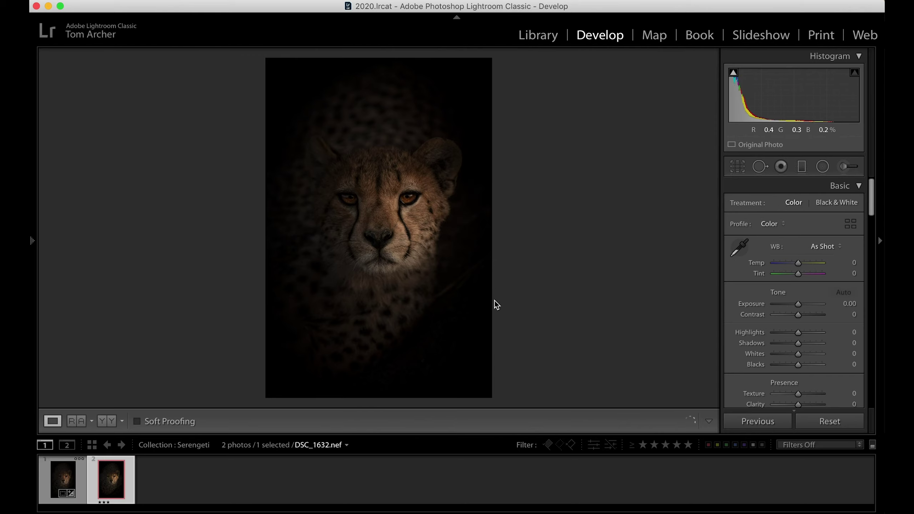
{"action": "key", "text": "Left"}
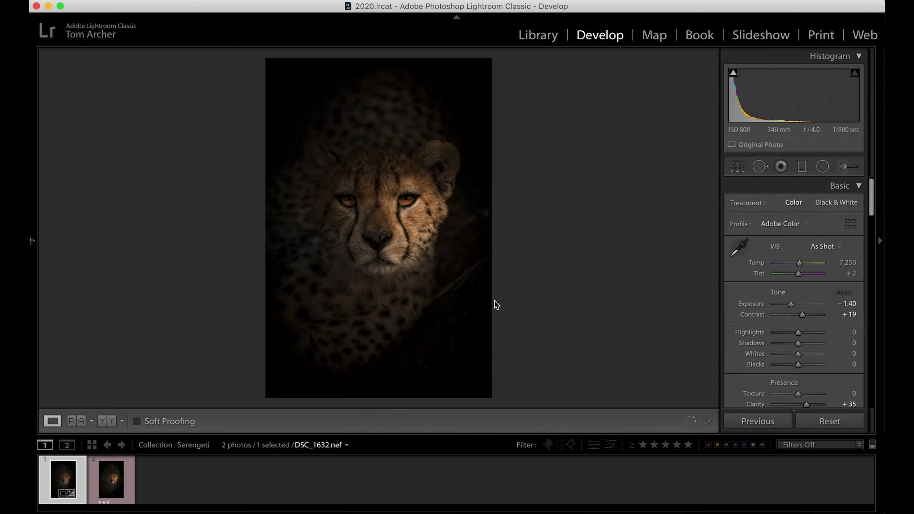
{"action": "key", "text": "Right"}
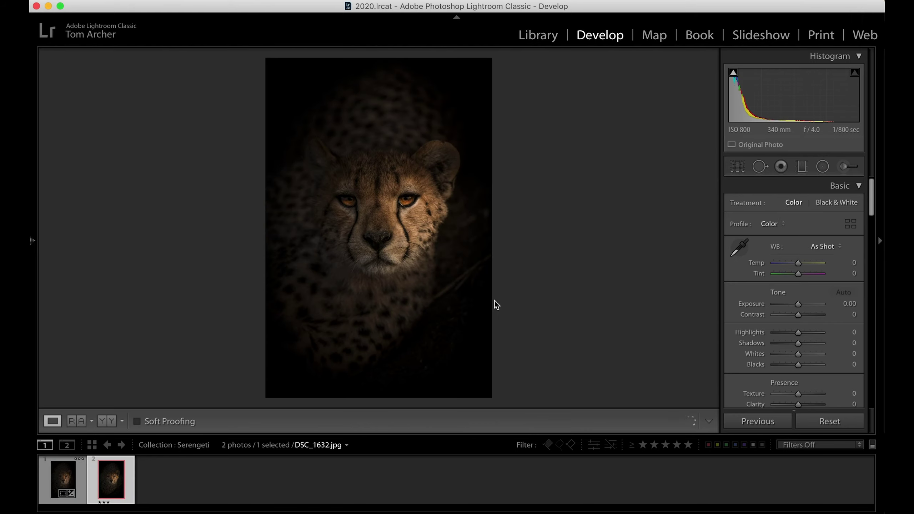
{"action": "key", "text": "Left"}
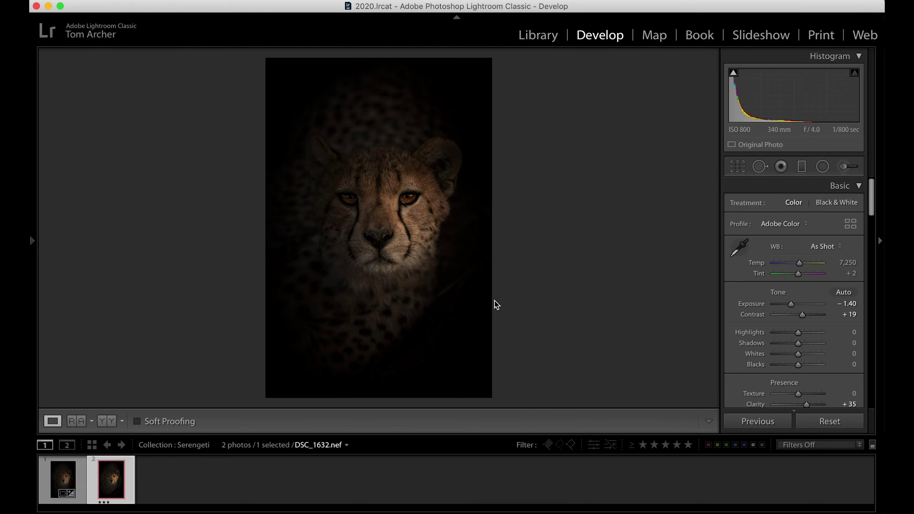
{"action": "key", "text": "Right"}
{"action": "key", "text": "Left"}
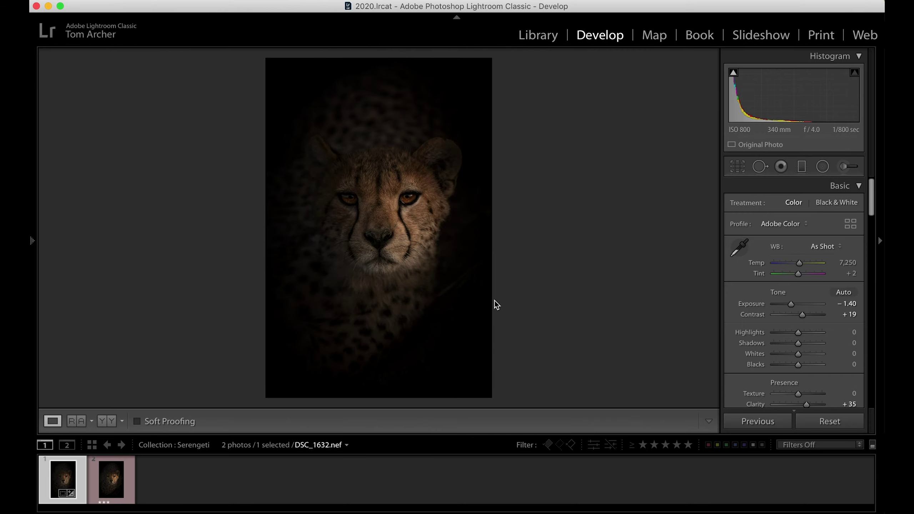
{"action": "key", "text": "Right"}
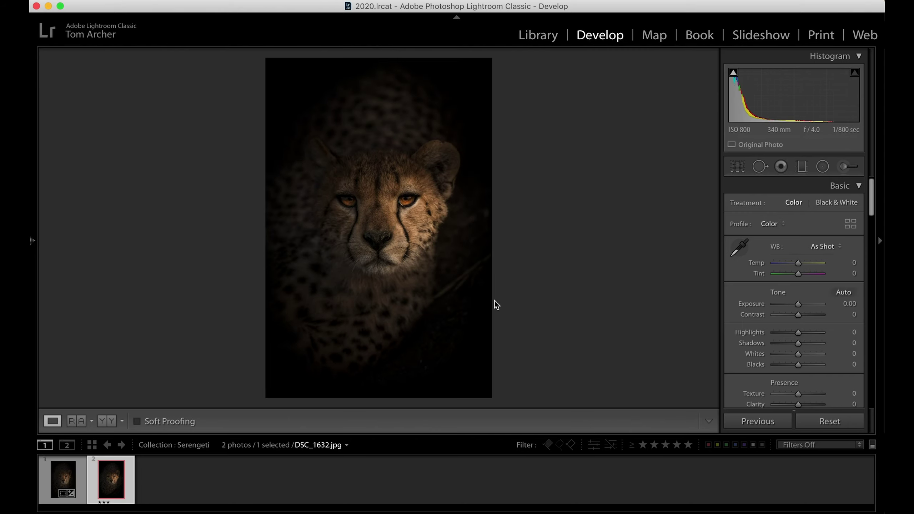
{"action": "key", "text": "Left"}
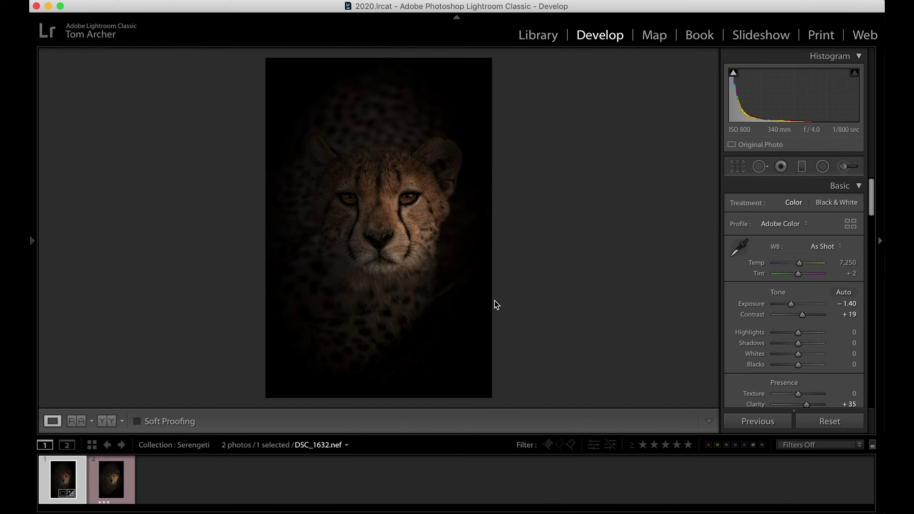
- Set the Exposure of the iris brush adjustment to 0.40 and close the brush
{"action": "left_click", "coordinate": [824, 167]}
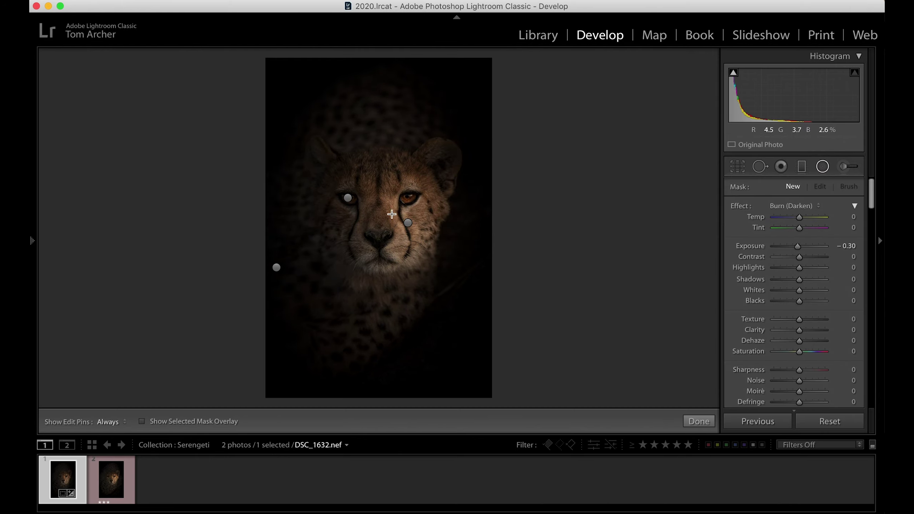
{"action": "left_click", "coordinate": [844, 168]}
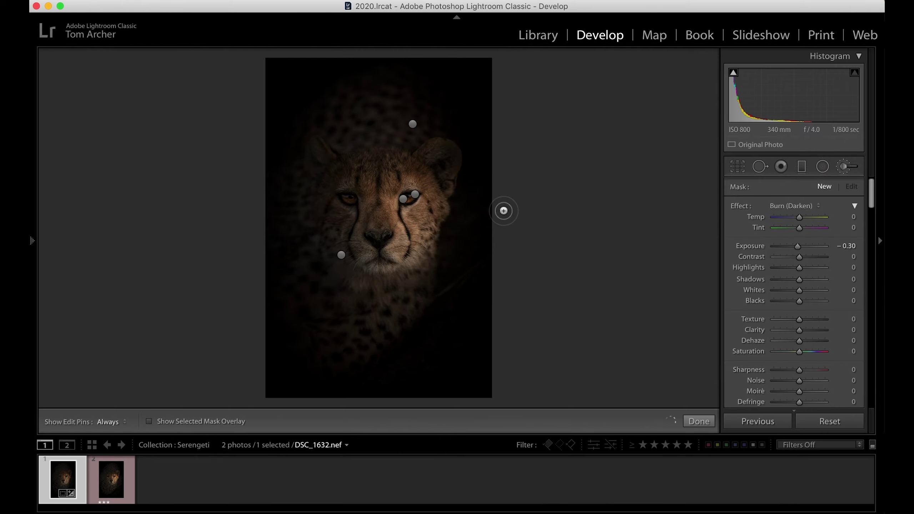
{"action": "left_click", "coordinate": [404, 199]}
{"action": "left_click", "coordinate": [849, 246]}
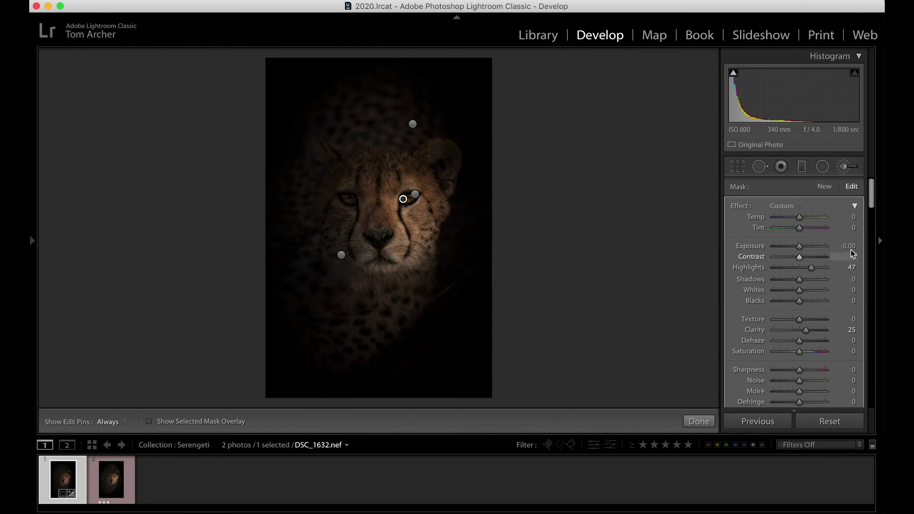
{"action": "type", "text": "0.4"}
{"action": "key", "text": "Return"}
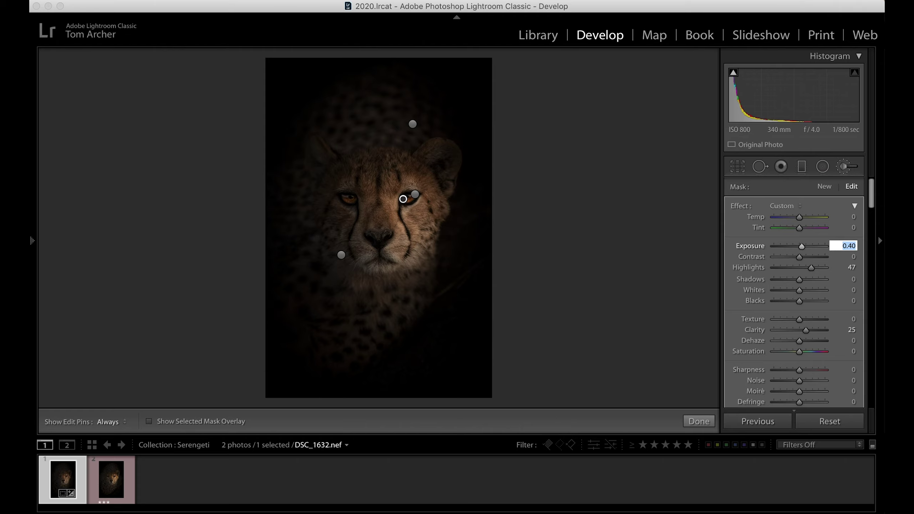
{"action": "key", "text": "Down"}
{"action": "key", "text": "Up"}
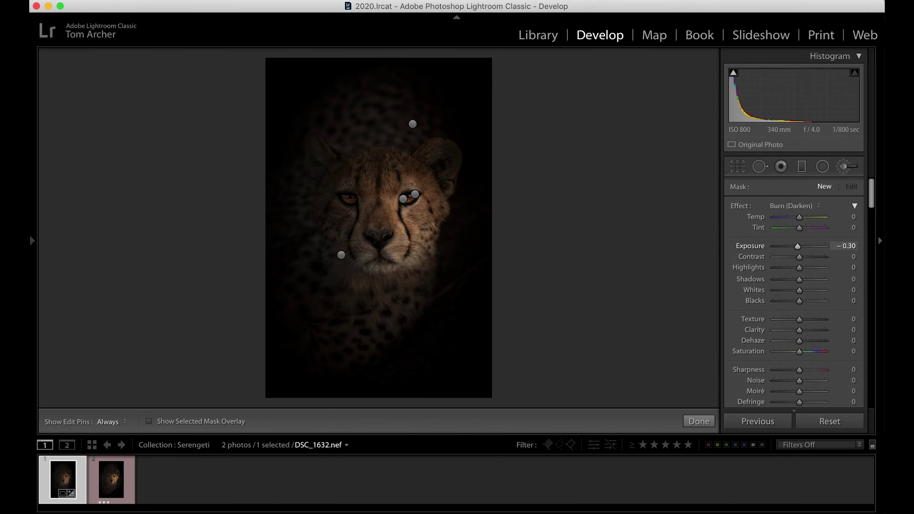
{"action": "key", "text": "shift+m"}
- Try lifting the photo's overall Shadows as far as +100 and reset them
{"action": "scroll", "coordinate": [836, 322], "scroll_direction": "down", "scroll_amount": 2}
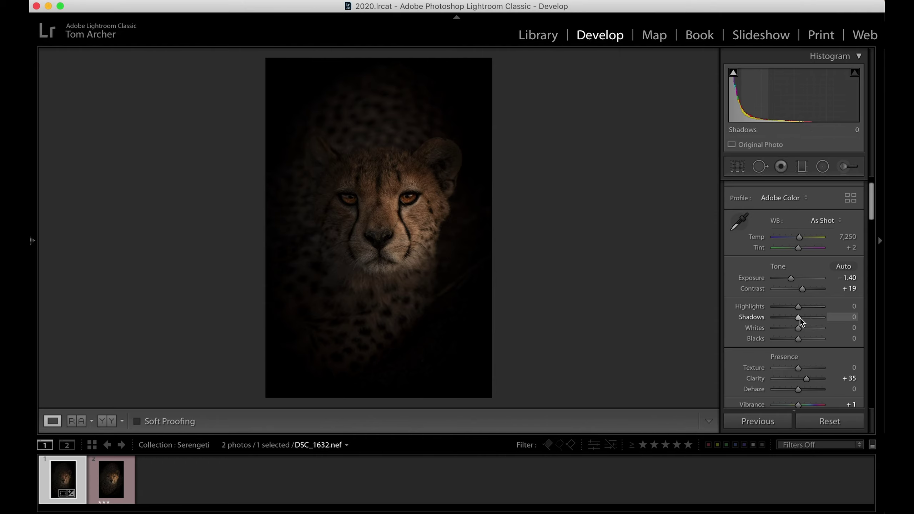
{"action": "left_click_drag", "start_coordinate": [800, 318], "coordinate": [859, 318]}
{"action": "double_click", "coordinate": [759, 319]}
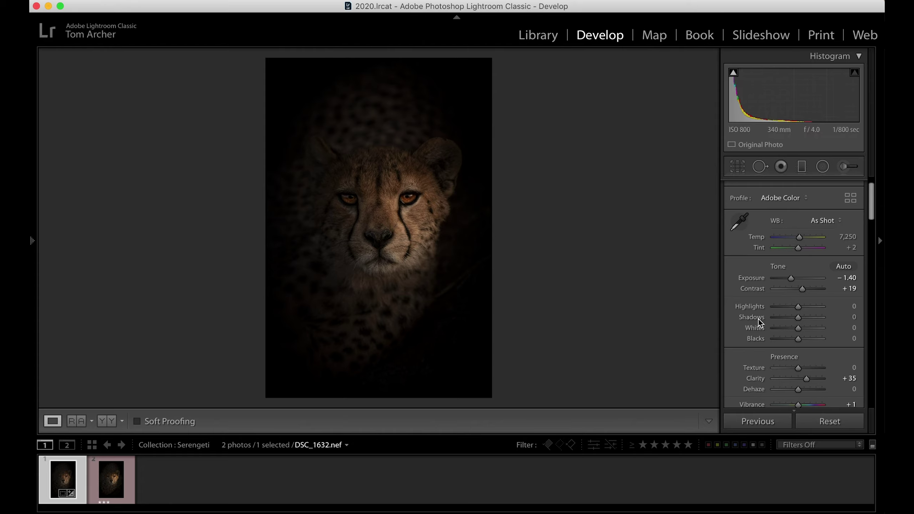
{"action": "scroll", "coordinate": [809, 309], "scroll_direction": "down", "scroll_amount": 2}
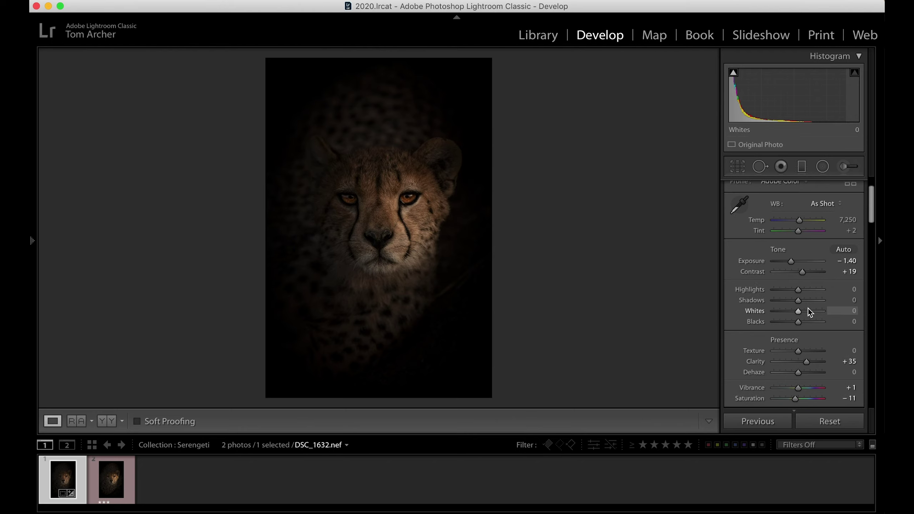
{"action": "left_click_drag", "start_coordinate": [800, 301], "coordinate": [867, 318]}
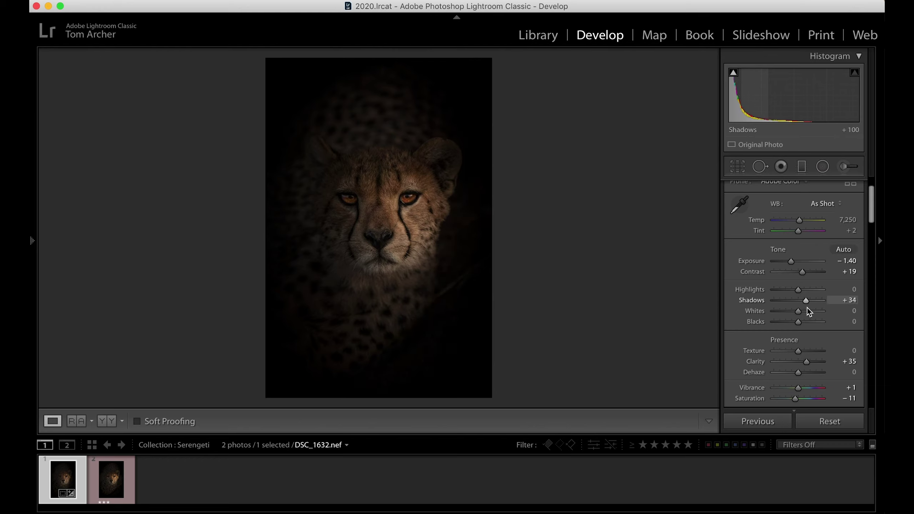
{"action": "double_click", "coordinate": [754, 300]}
- Raise the photo's overall Blacks to +30
{"action": "scroll", "coordinate": [813, 313], "scroll_direction": "down", "scroll_amount": 1}
{"action": "scroll", "coordinate": [813, 313], "scroll_direction": "down", "scroll_amount": 1}
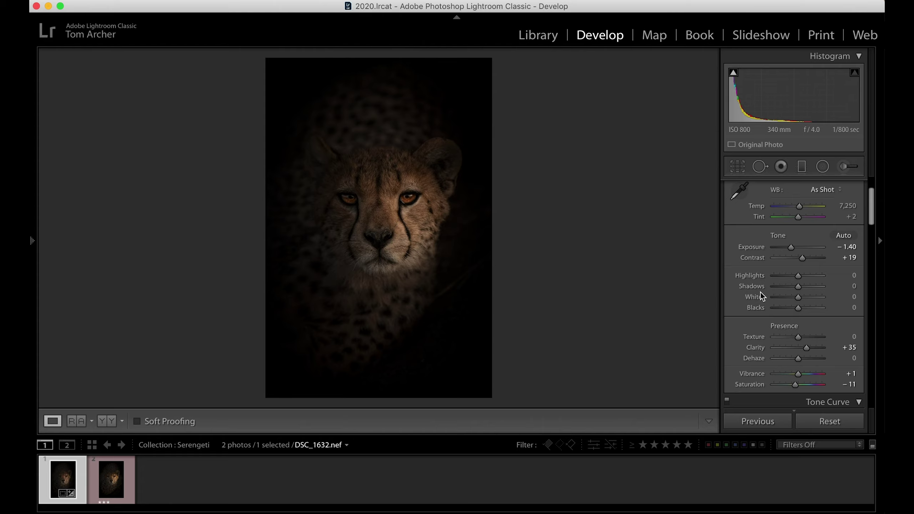
{"action": "mouse_move", "coordinate": [797, 309]}
{"action": "left_mouse_down"}
{"action": "mouse_move", "coordinate": [813, 311]}
{"action": "mouse_move", "coordinate": [805, 312]}
{"action": "left_mouse_up"}
- Compare the edited cheetah photo with its original unedited version
{"action": "key", "text": "backslash"}
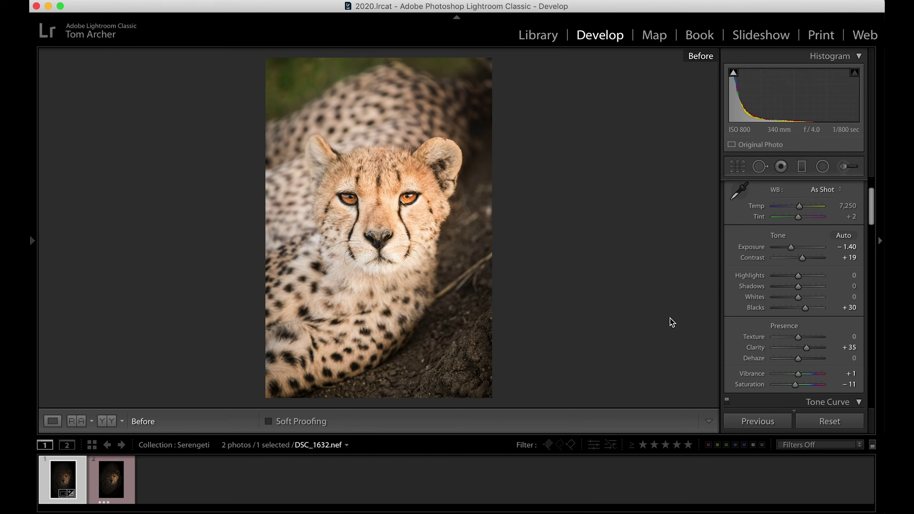
{"action": "key", "text": "backslash"}
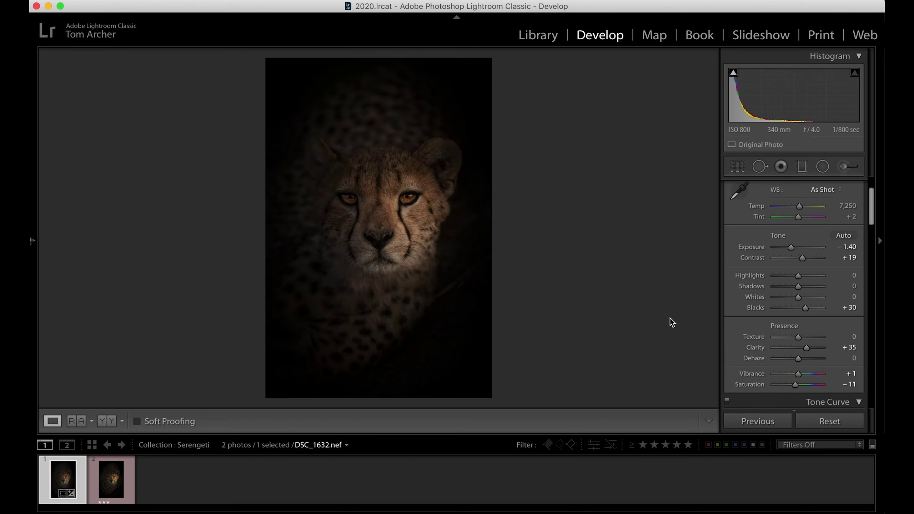
{"action": "key", "text": "backslash"}
{"action": "key", "text": "backslash"}
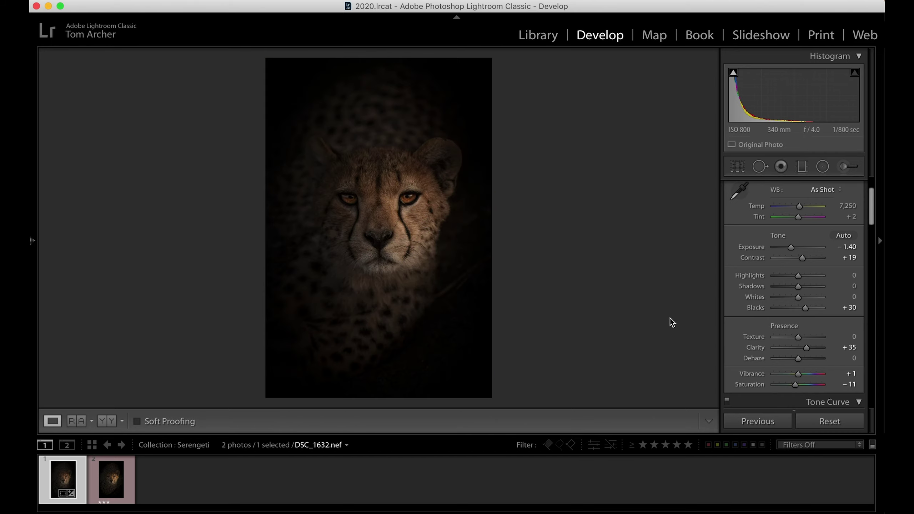